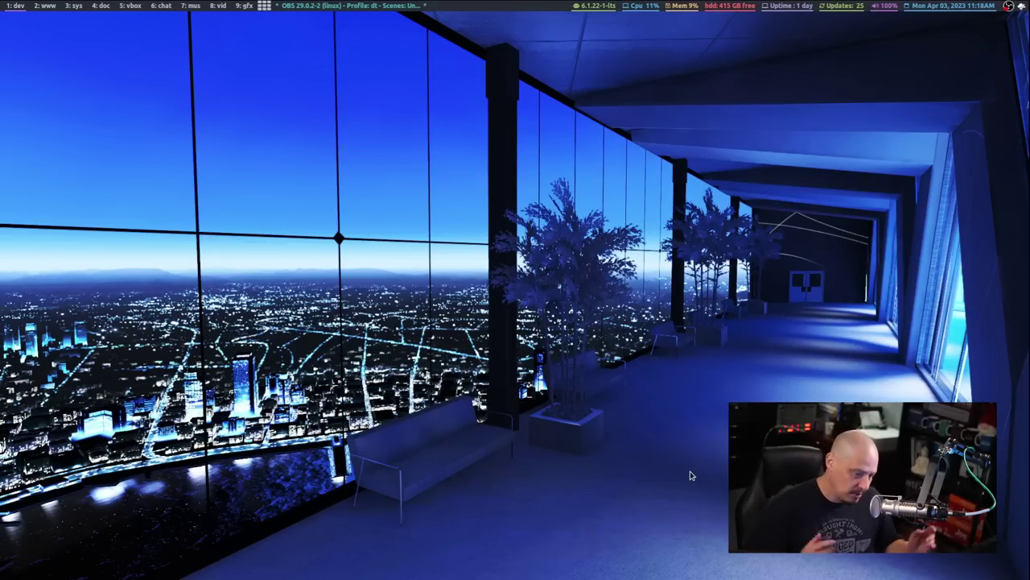
Open a terminal, close the bottom-right one, leave monocle, and add another tiled terminal.
key(super+Return)
key(super+Return)
key(super+Return)
key(super+Return)
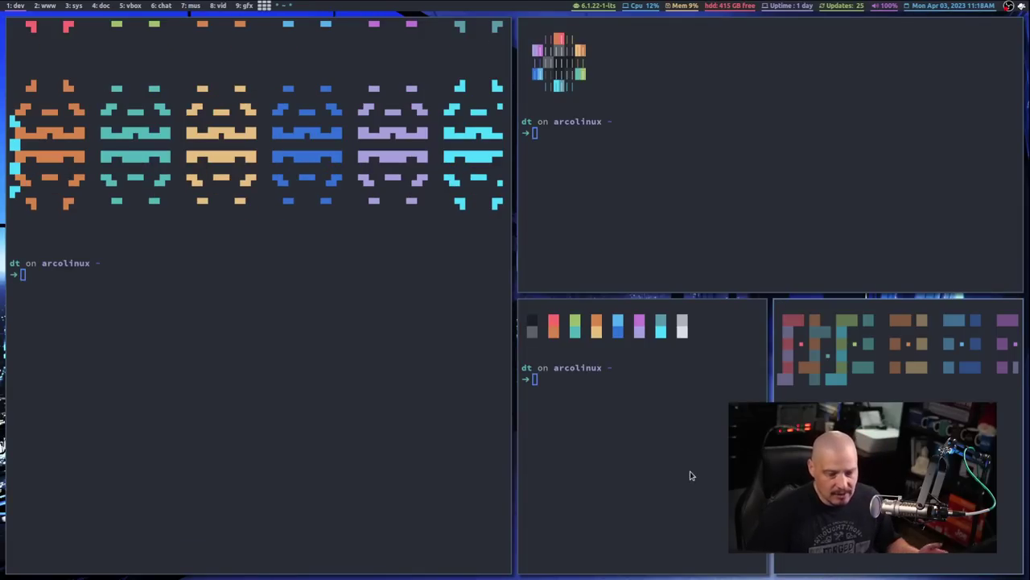
key(super+shift+c)
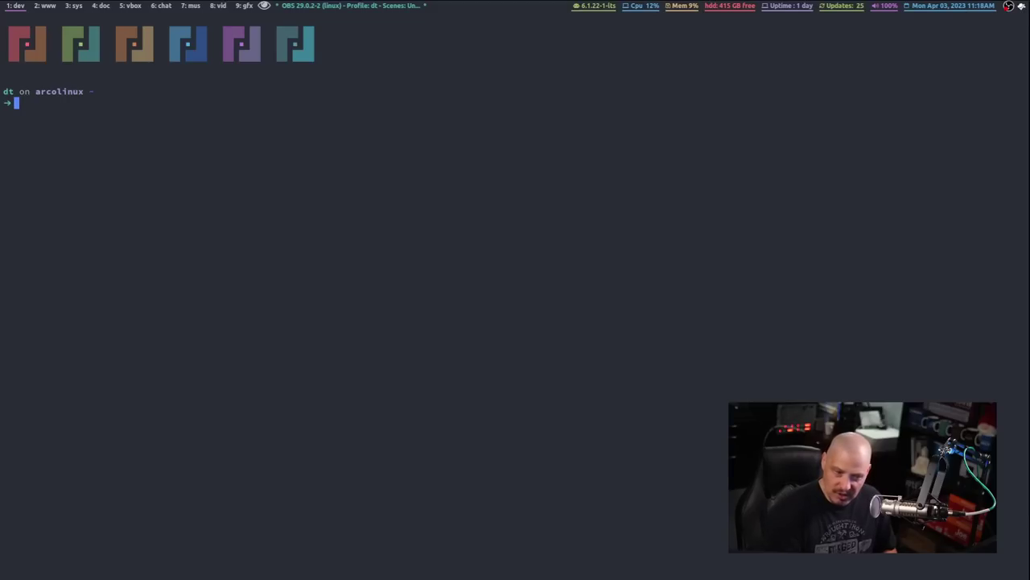
key(super+Tab)
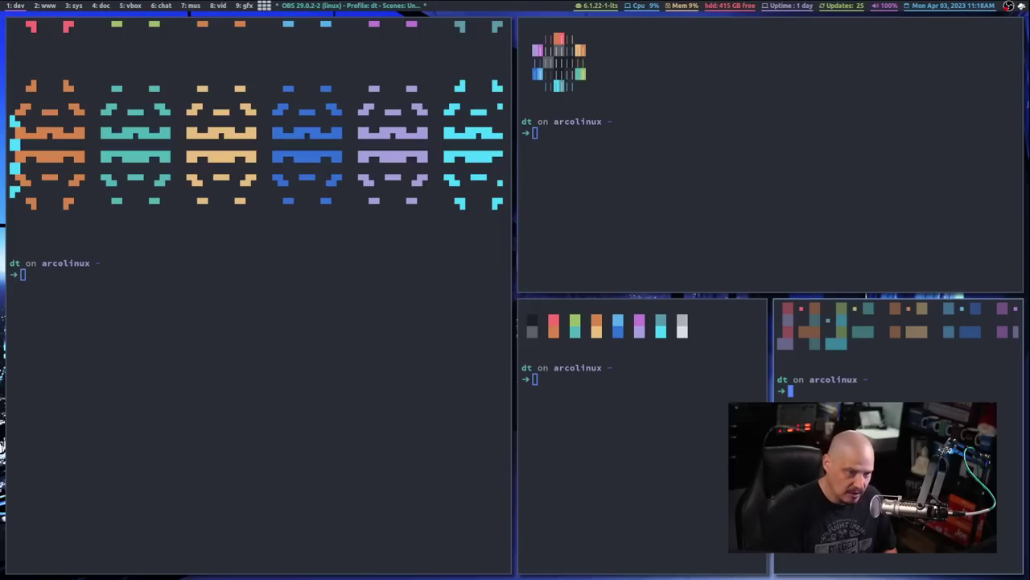
key(super+Return)
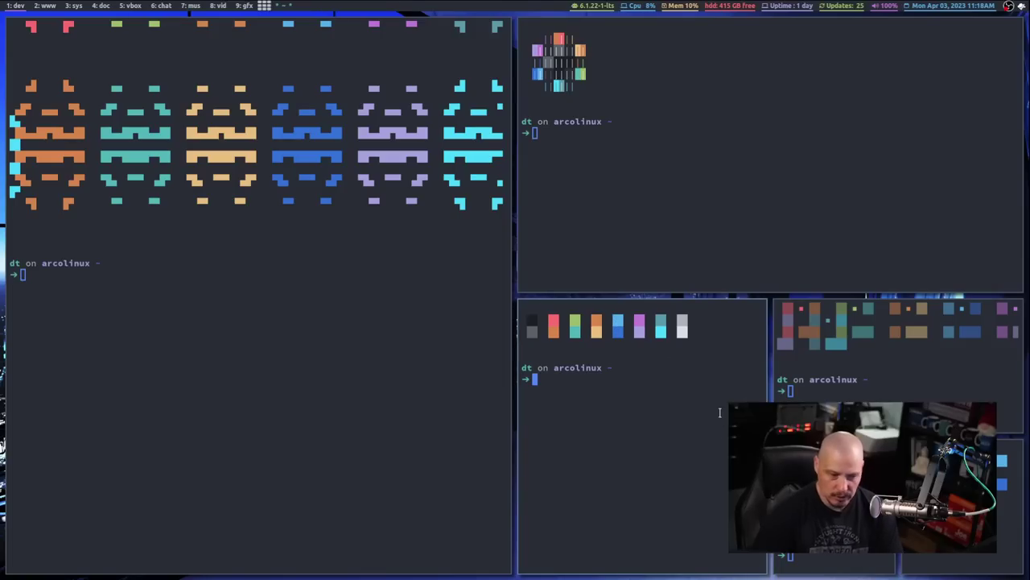
Rotate the lower terminals, then close the extra bottom terminals until two remain.
key(super+Tab)
key(super+shift+c)
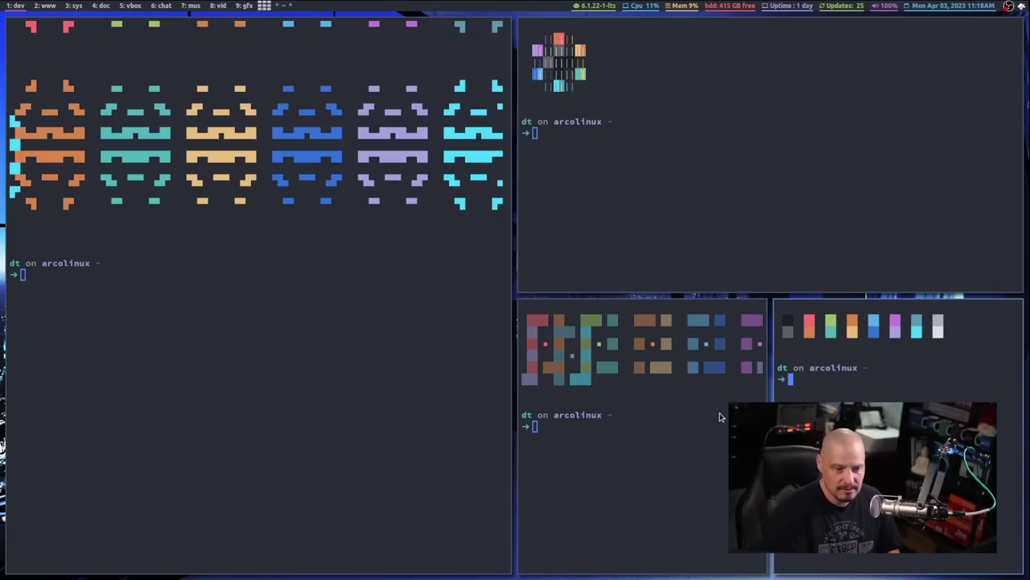
key(super+shift+c)
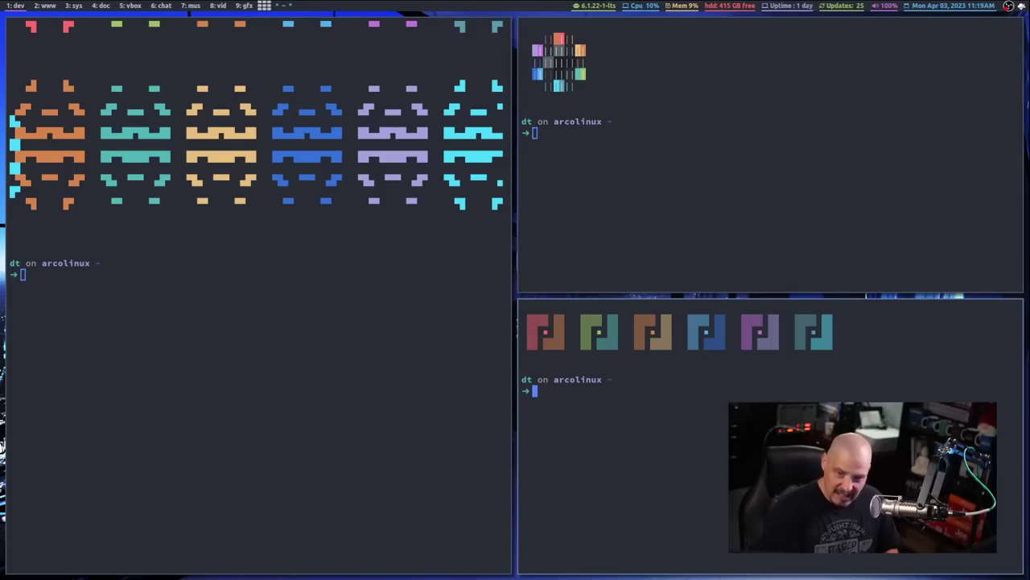
key(super+Return)
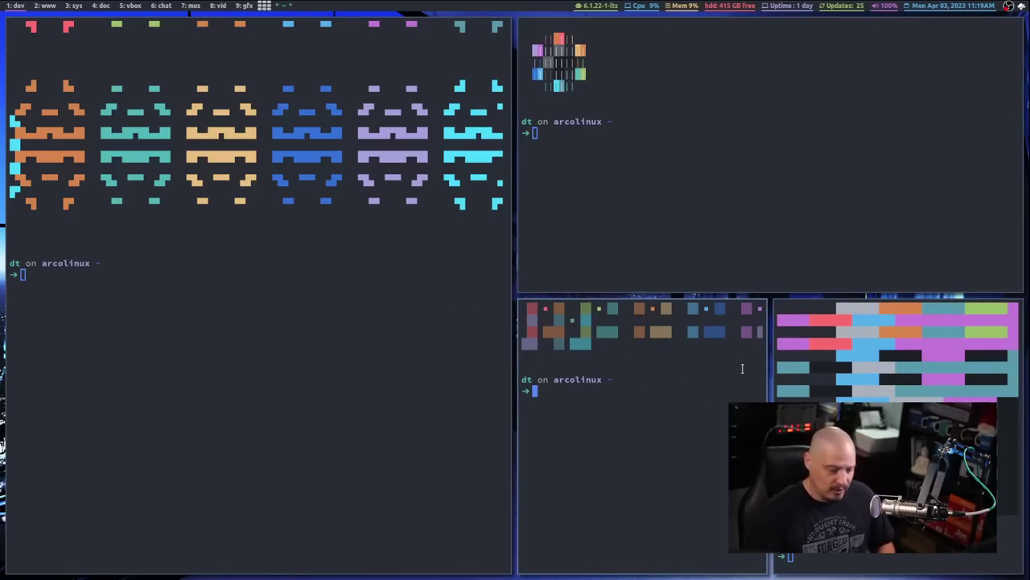
key(super+shift+c)
key(super+shift+c)
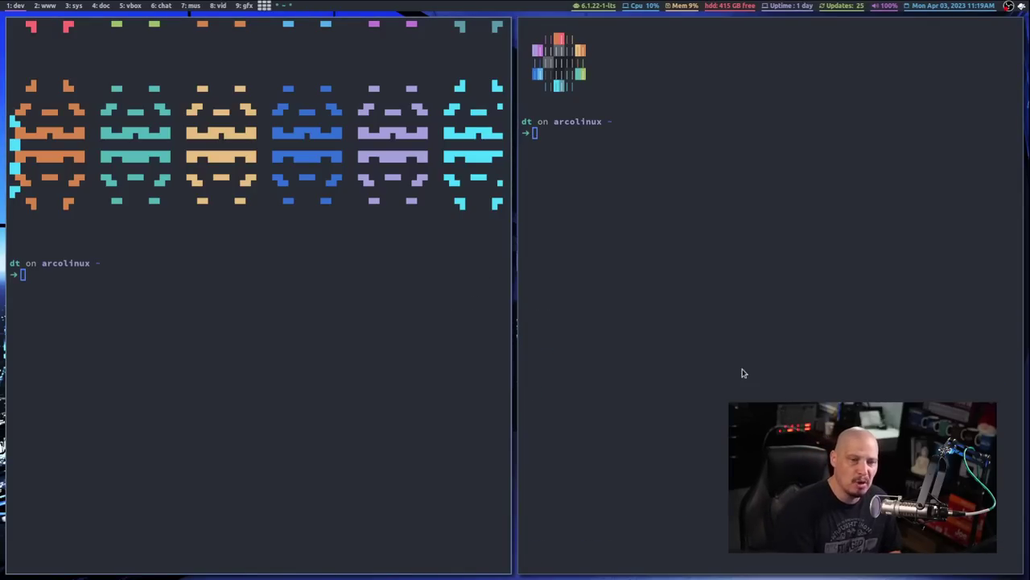
key(super+shift+c)
key(super+shift+c)
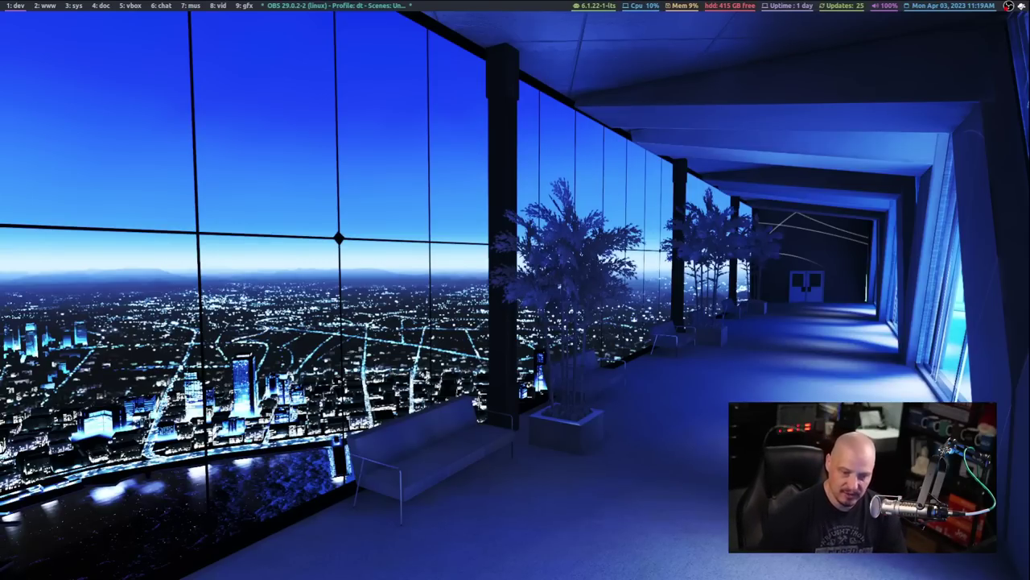
Switch the empty workspace's layout mode and open two new tiled terminals.
key(super+Tab)
key(super+Return)
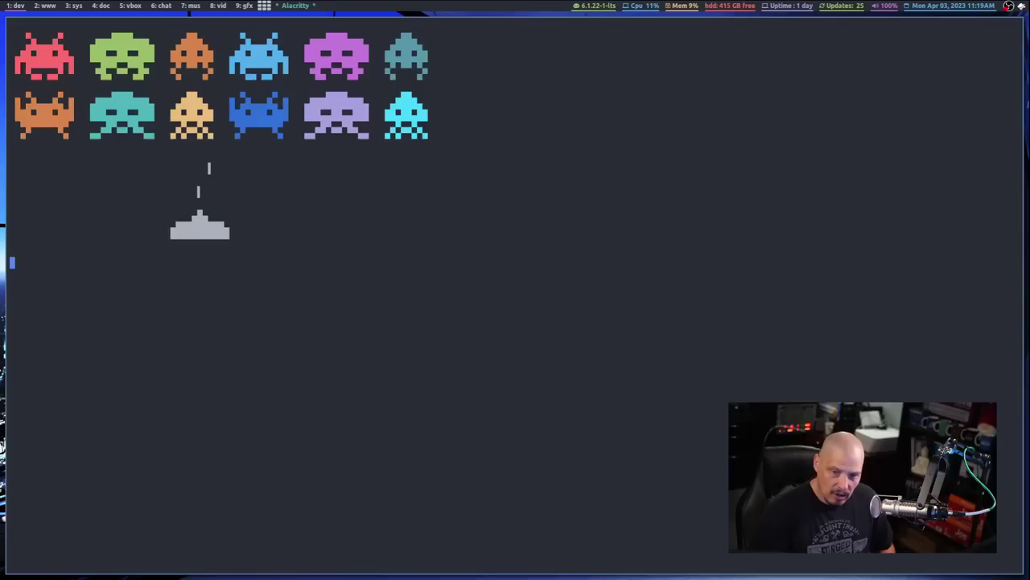
key(super+Return)
key(super+Return)
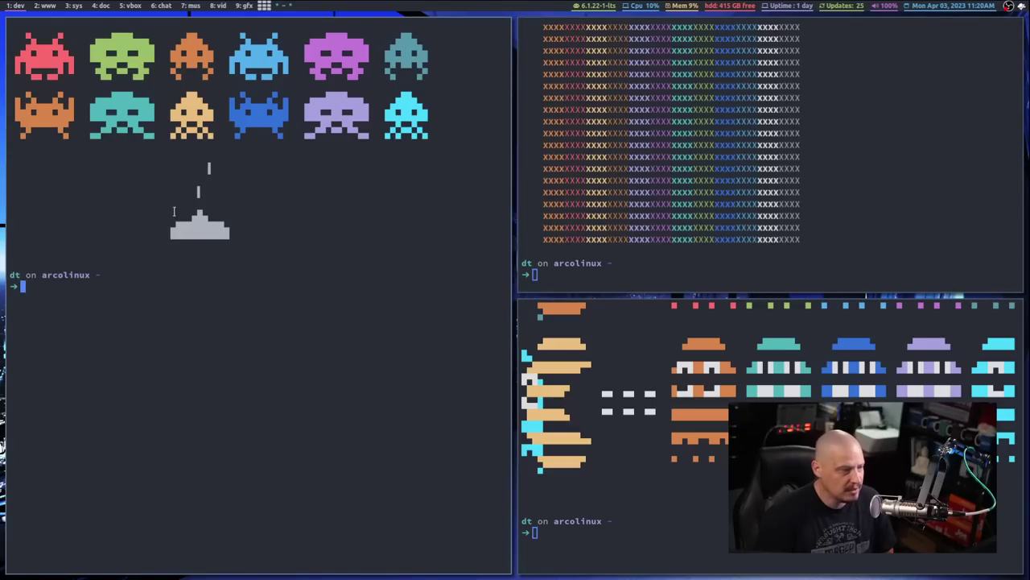
Float the space-invaders terminal, drag it, tile it back, then close all terminals.
key(super+t)
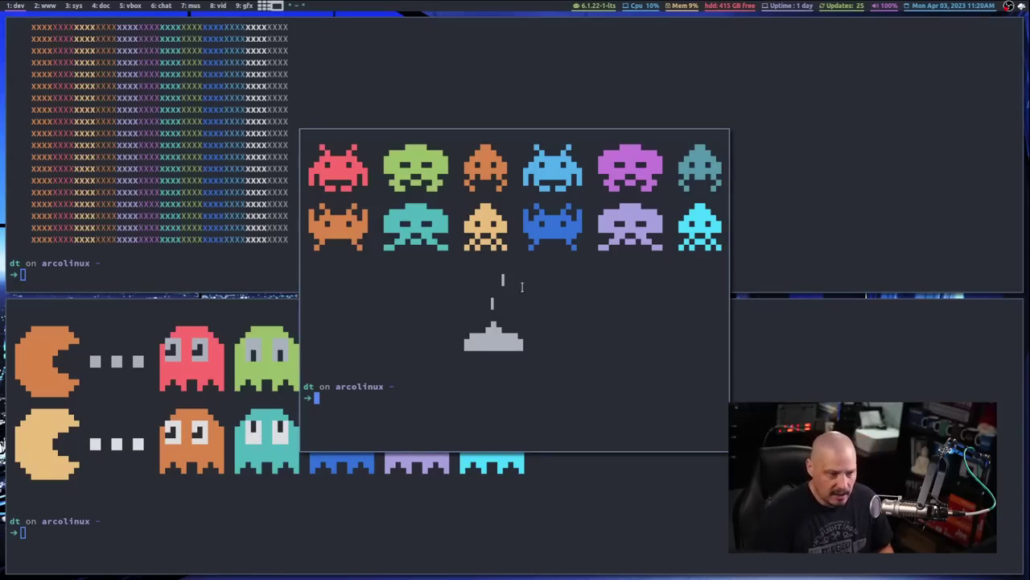
mouse_move(495, 268)
mouse_down()
mouse_move(582, 259)
mouse_move(508, 278)
mouse_move(532, 290)
mouse_move(498, 268)
mouse_up()
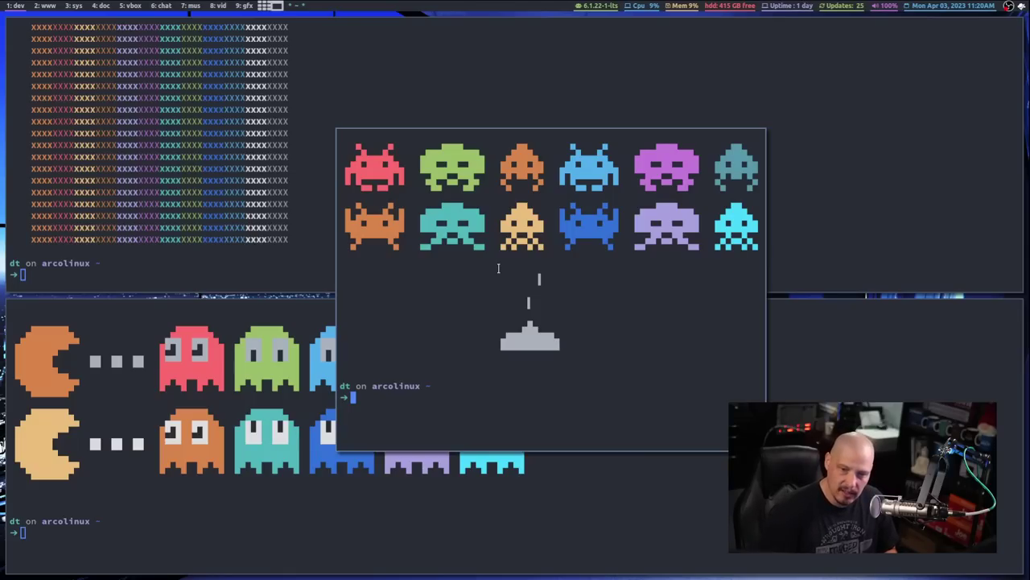
key(super+t)
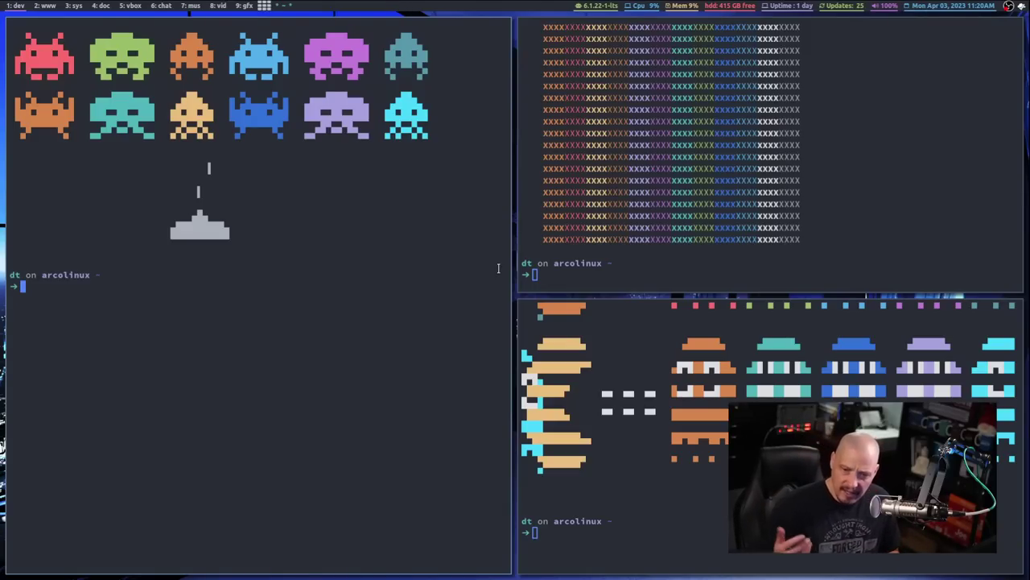
key(super+shift+a)
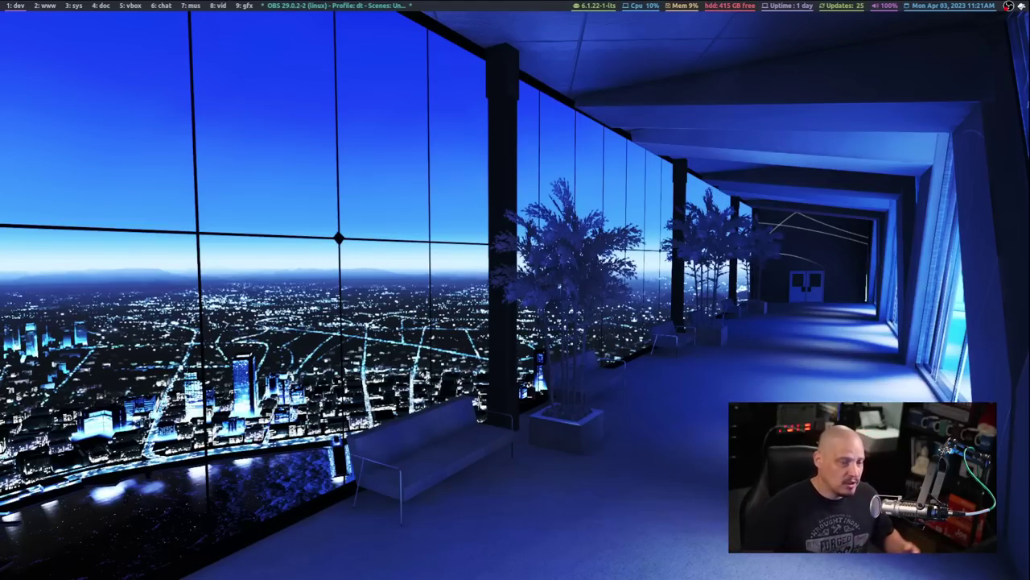
key(super+Tab)
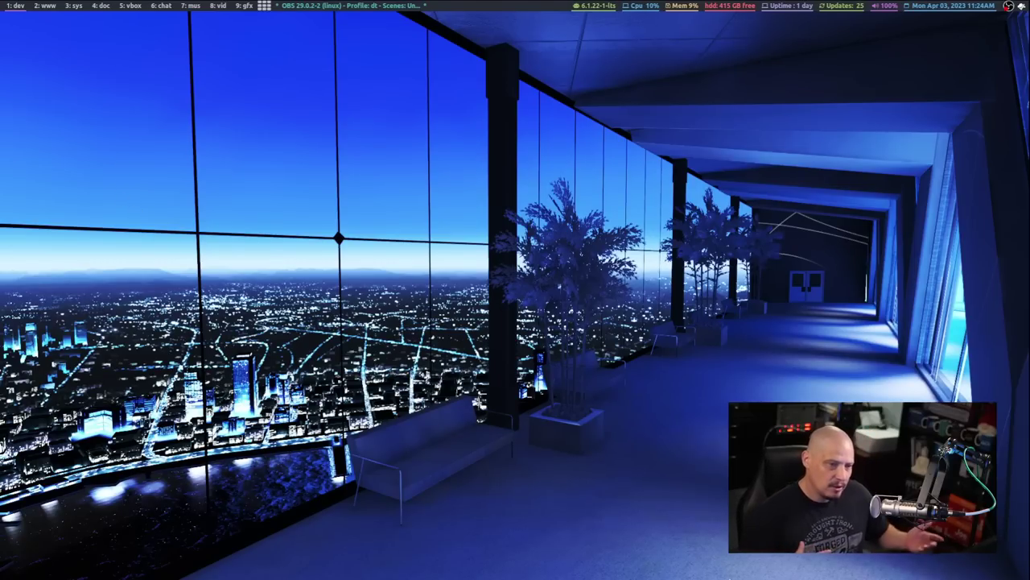
Spawn a single Alacritty terminal filling the empty workspace.
key(super+Return)
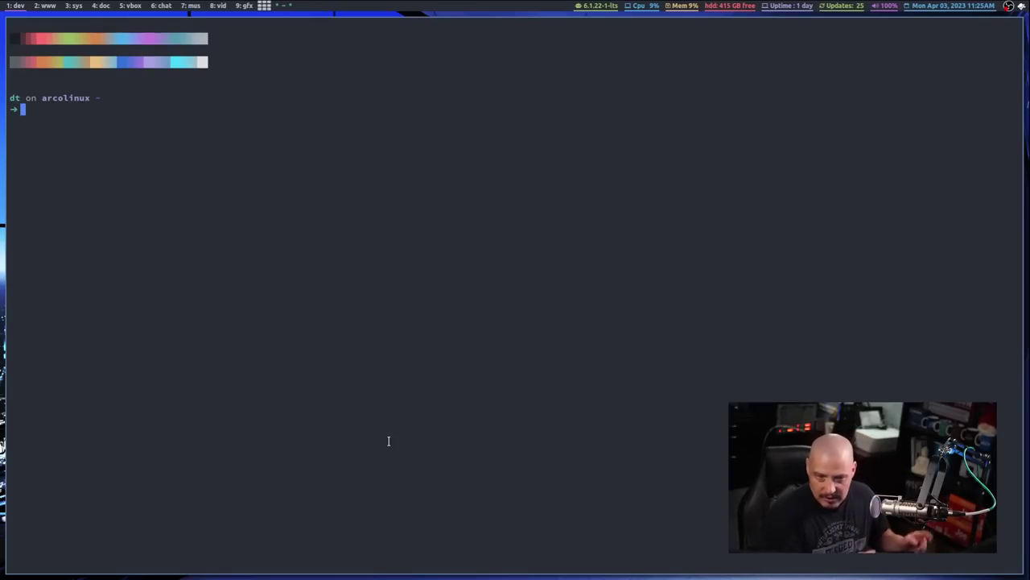
Toggle the terminal away and back three times, then launch PCManFM on Videos/videos/bspwm.
key(super+shift+c)
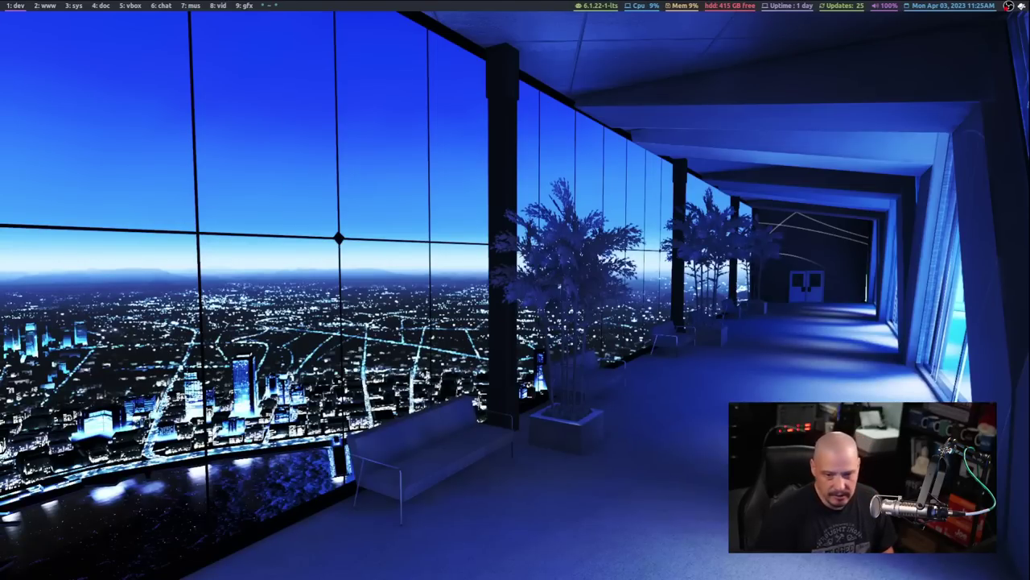
key(super+Return)
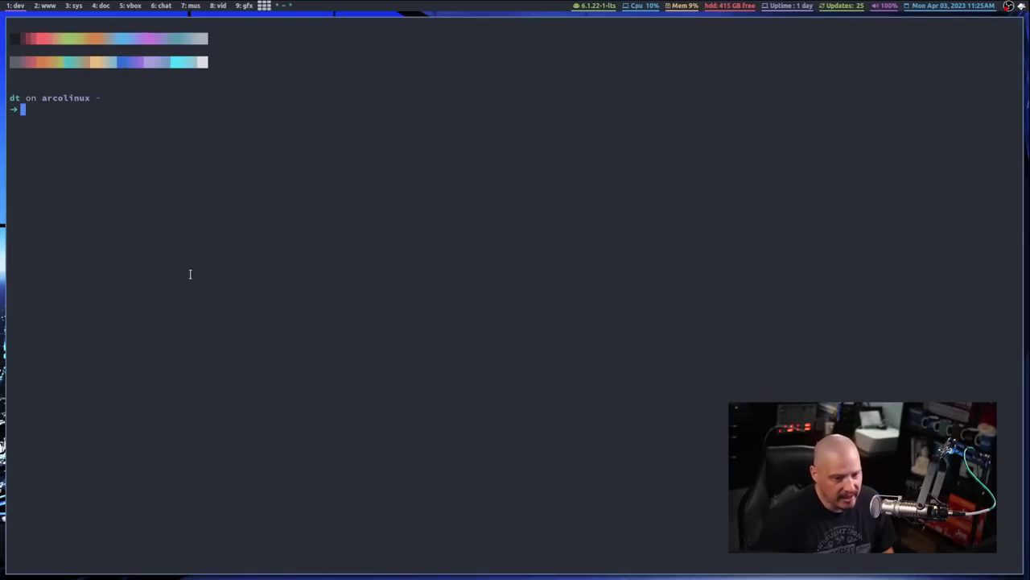
key(super+shift+c)
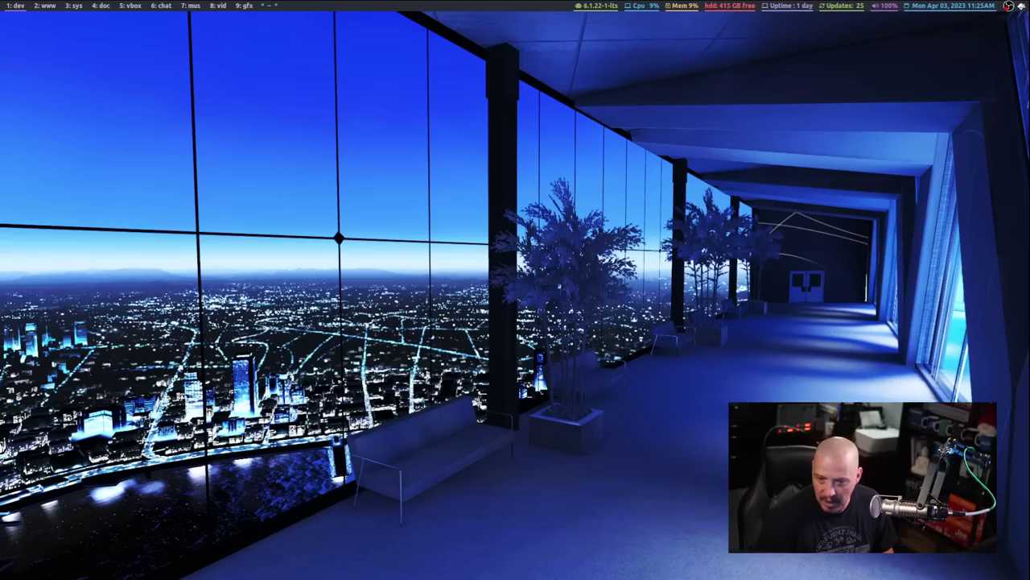
key(super+Return)
key(super+shift+c)
key(super+Return)
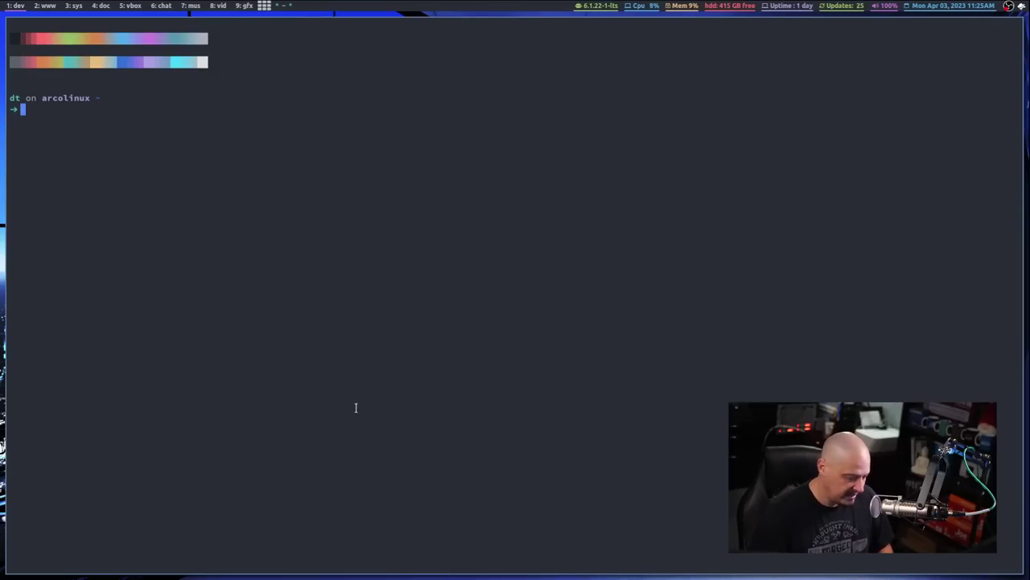
key(super+j)
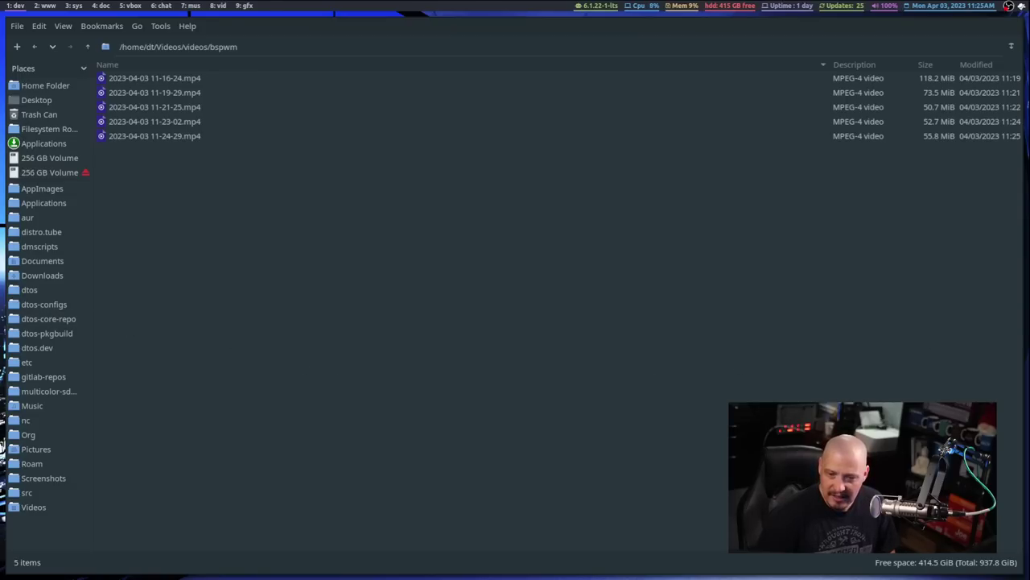
Open a terminal beside PCManFM, then close the file manager window.
key(super+Return)
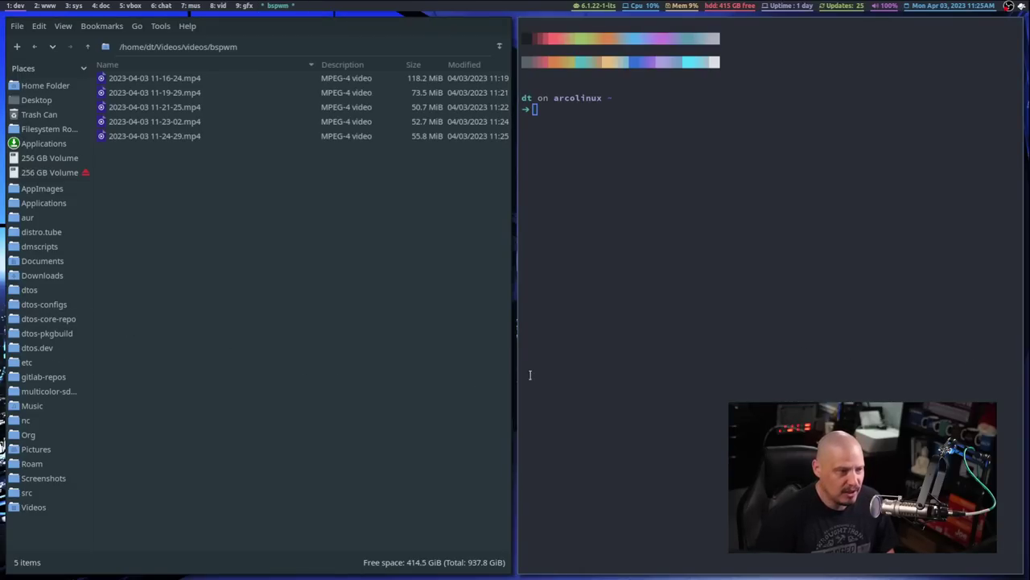
key(super+shift+c)
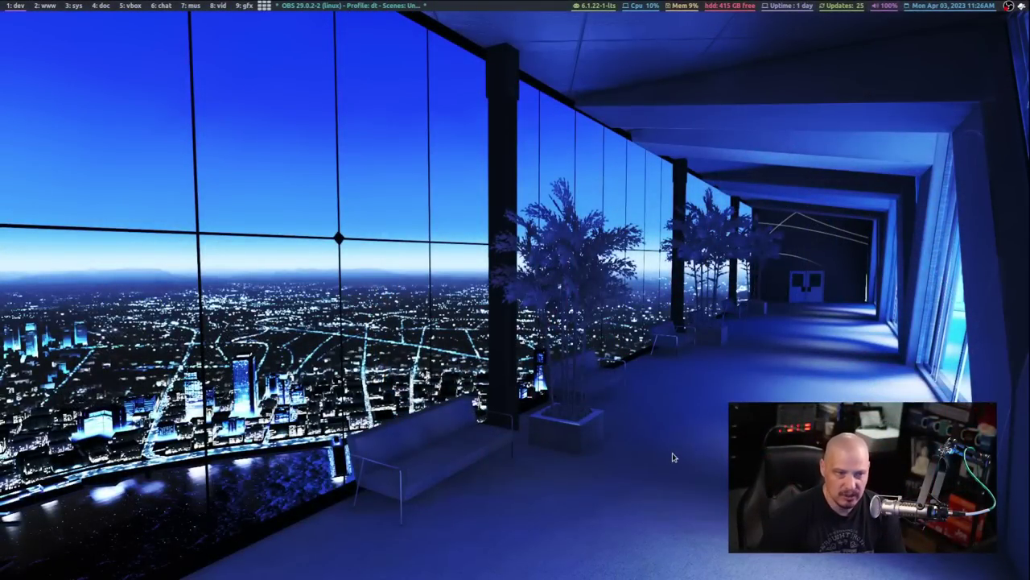
Open four Alacritty terminals side by side, the last one splitting the middle column.
key(super+Return)
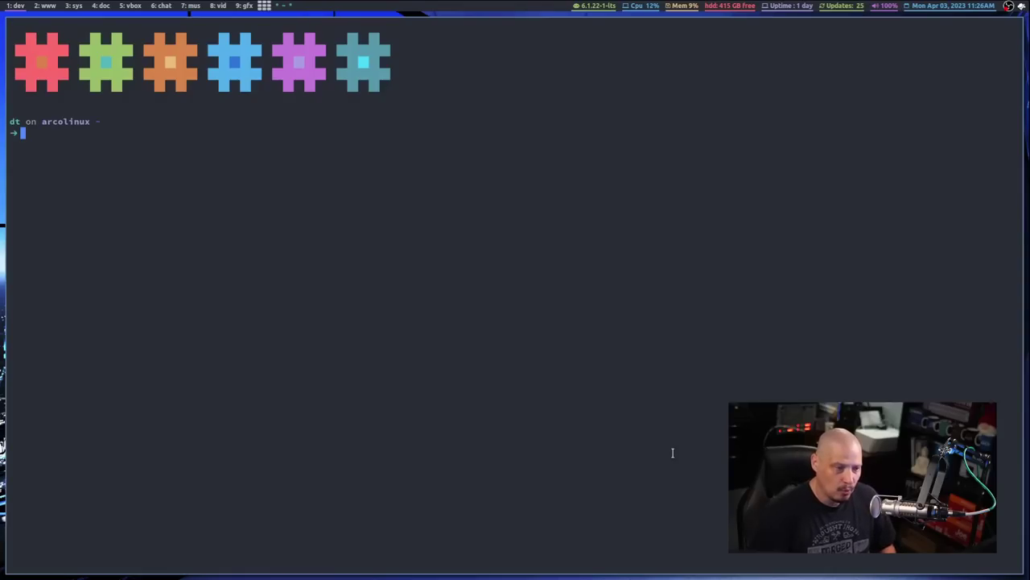
key(super+Return)
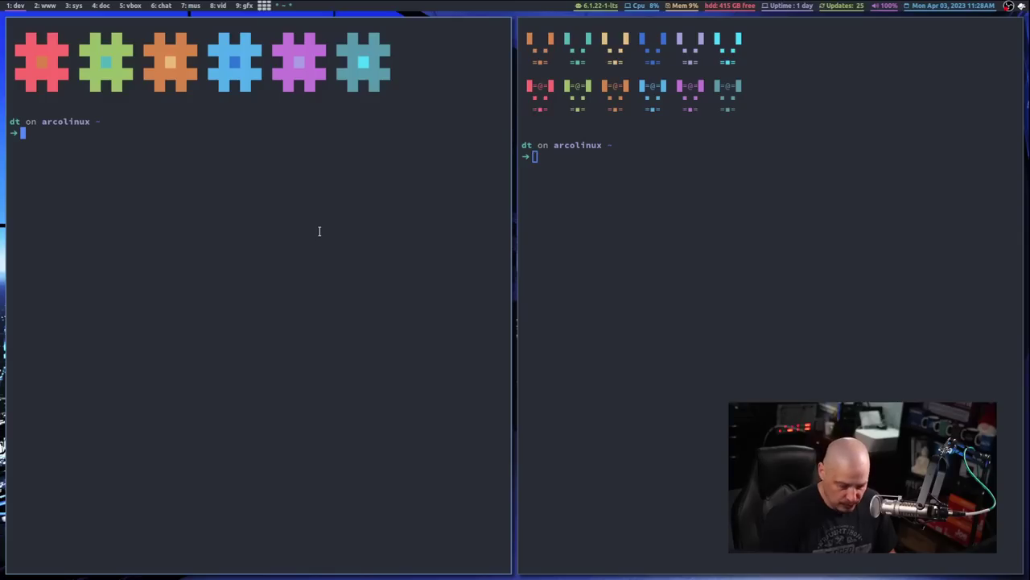
key(super+Return)
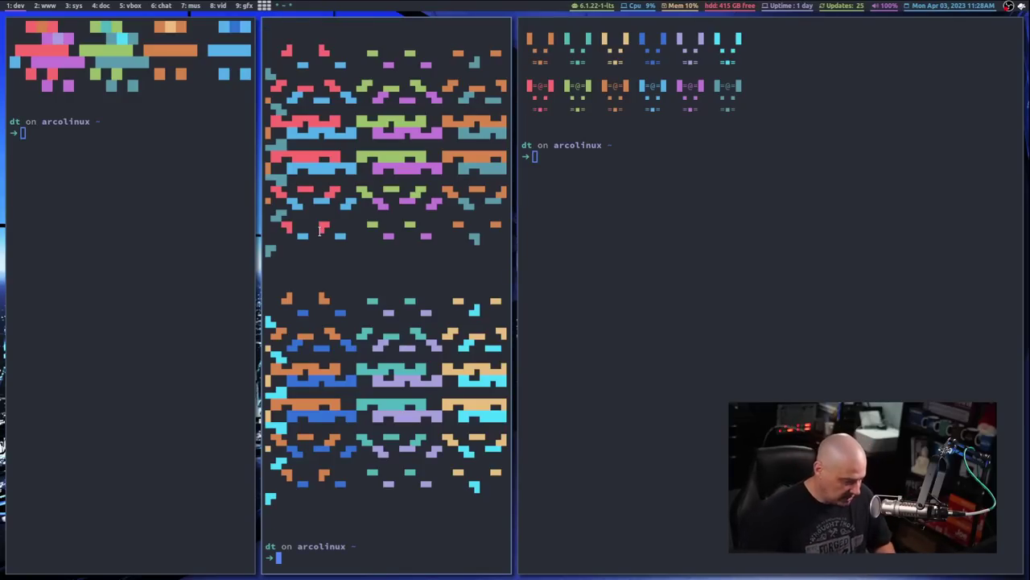
key(super+Return)
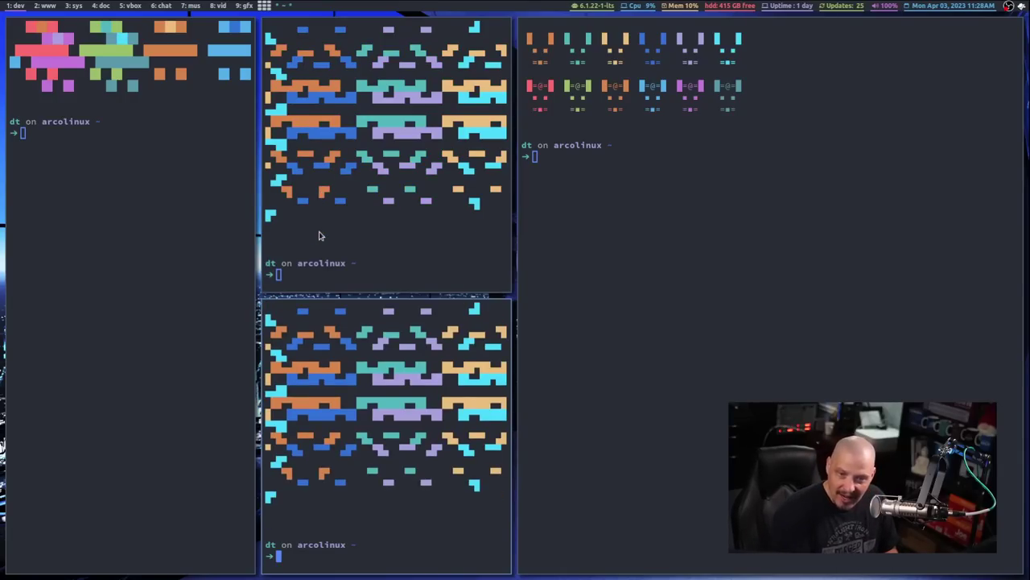
Close the extra terminals so one Alacritty terminal fills the screen.
key(super+shift+c)
key(super+shift+c)
key(super+shift+c)
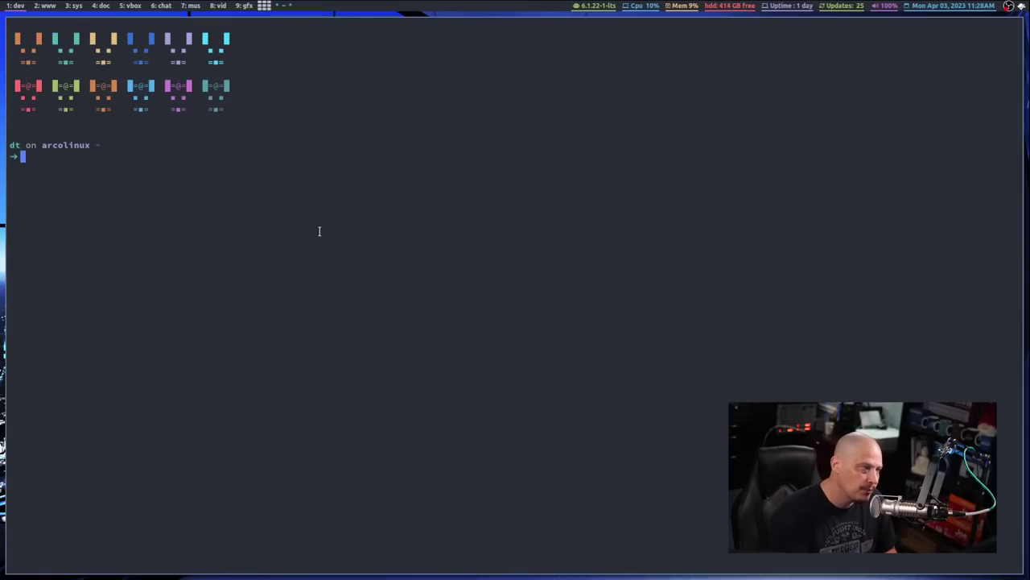
key(super+shift+c)
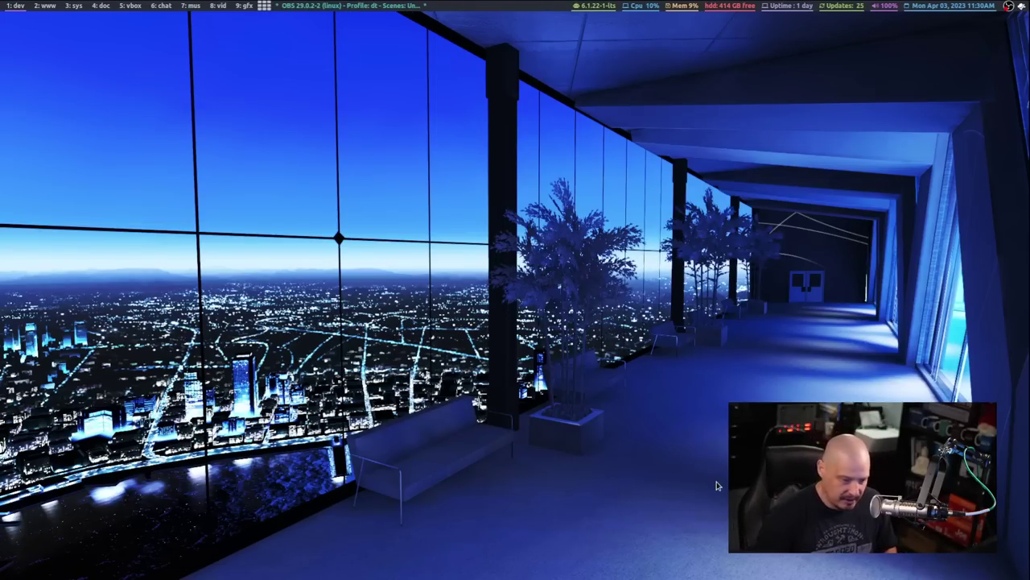
Open a second terminal, shrink the left pane twice, then widen it once.
key(super+Return)
key(super+Return)
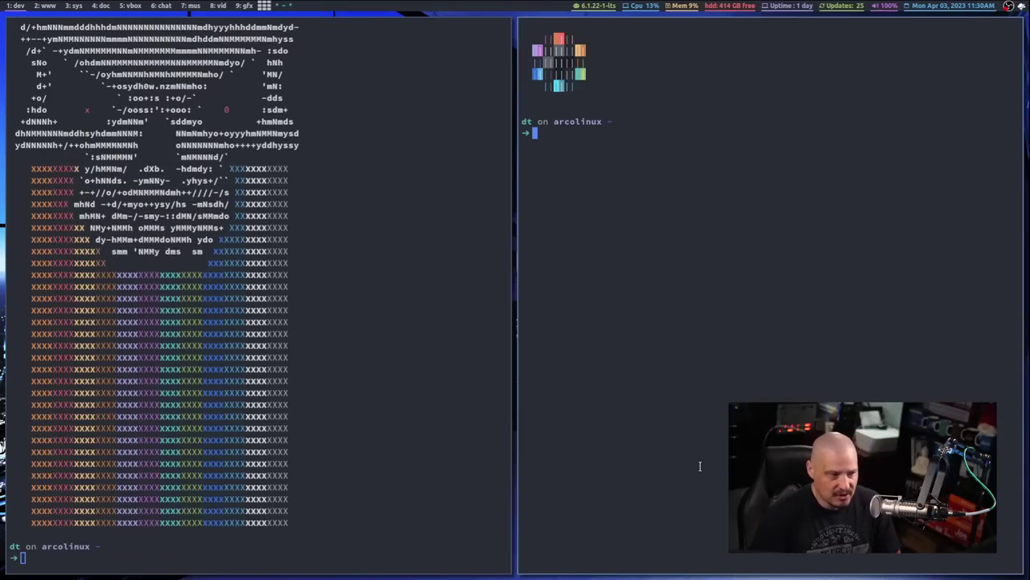
key(super+h)
key(super+h)
key(super+h)
key(super+h)
key(super+h)
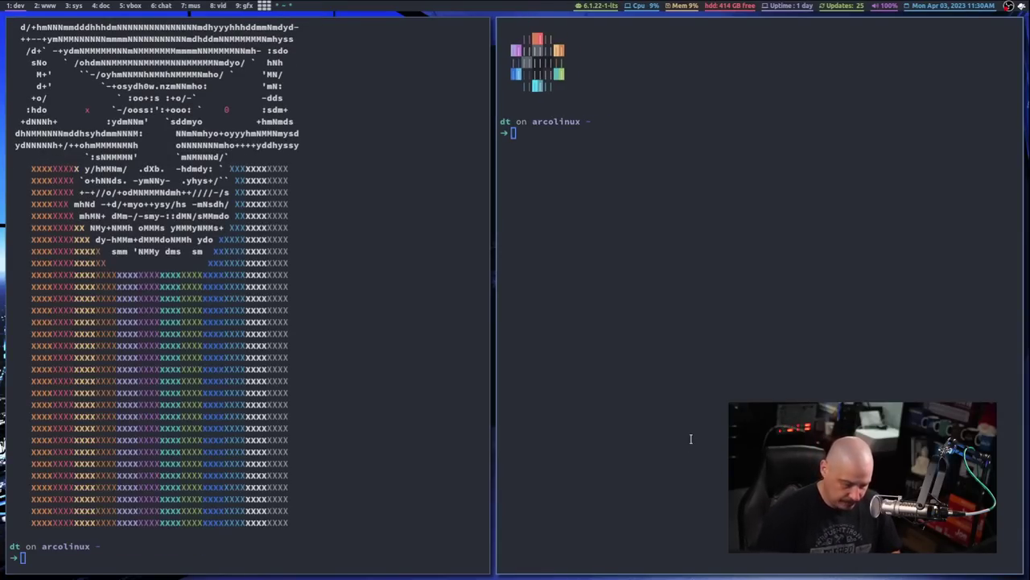
key(super+h)
key(super+h)
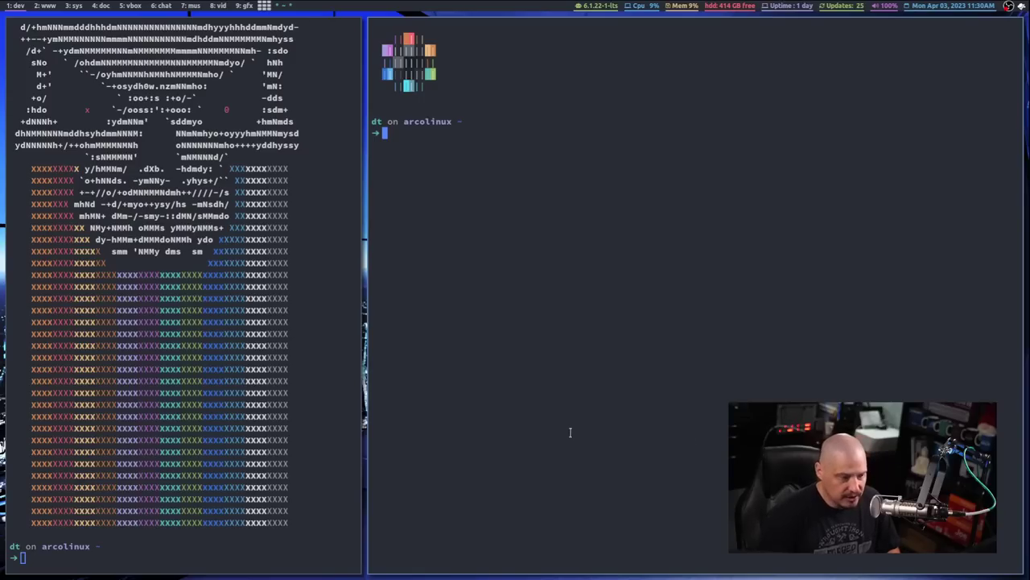
key(super+l)
key(super+l)
key(super+l)
key(super+l)
key(super+l)
key(super+l)
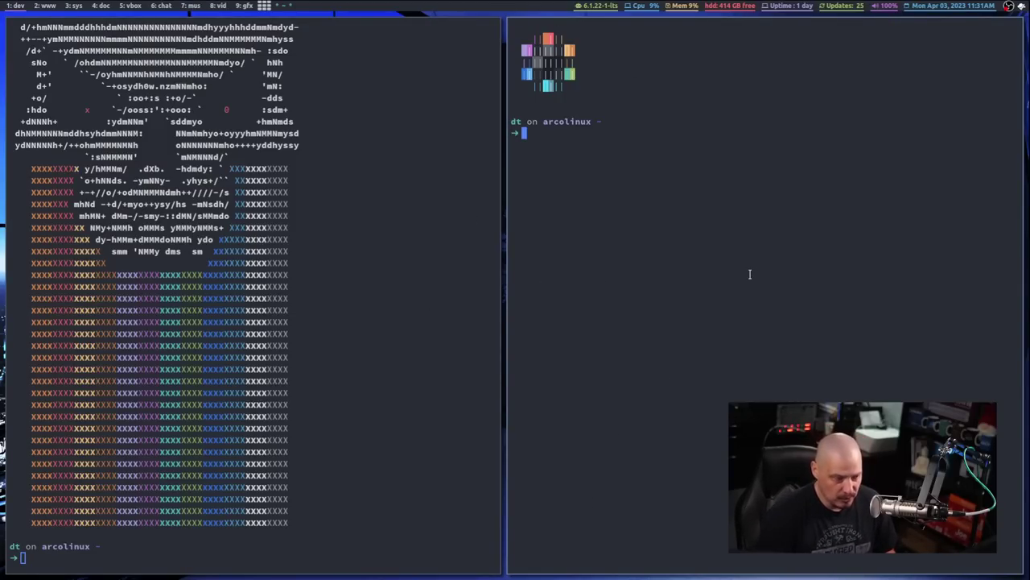
Shift the split left, refocus between terminals, and widen the right terminal to most of the width.
key(super+h)
key(super+h)
key(super+h)
key(super+h)
key(super+h)
key(super+h)
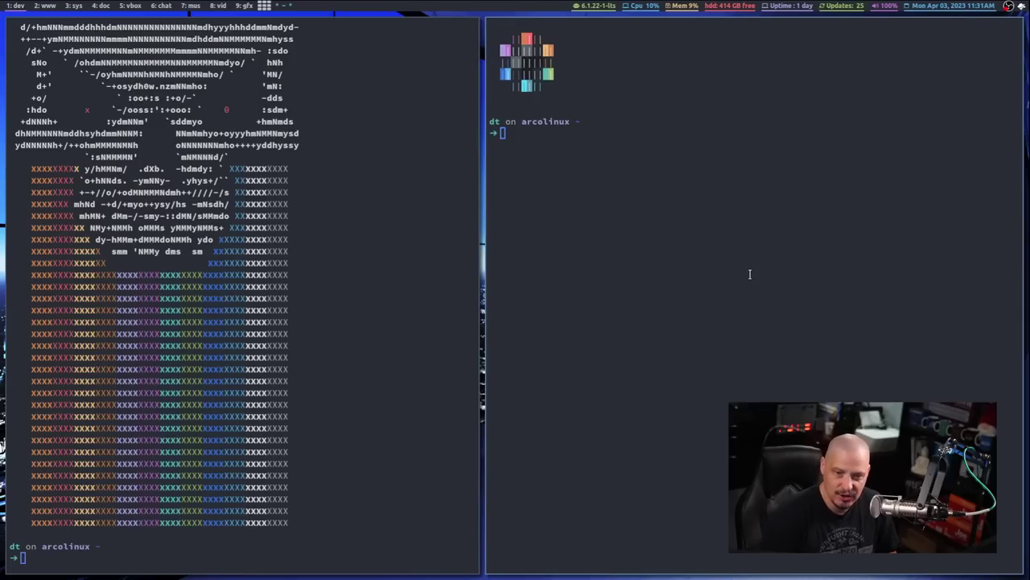
key(super+h)
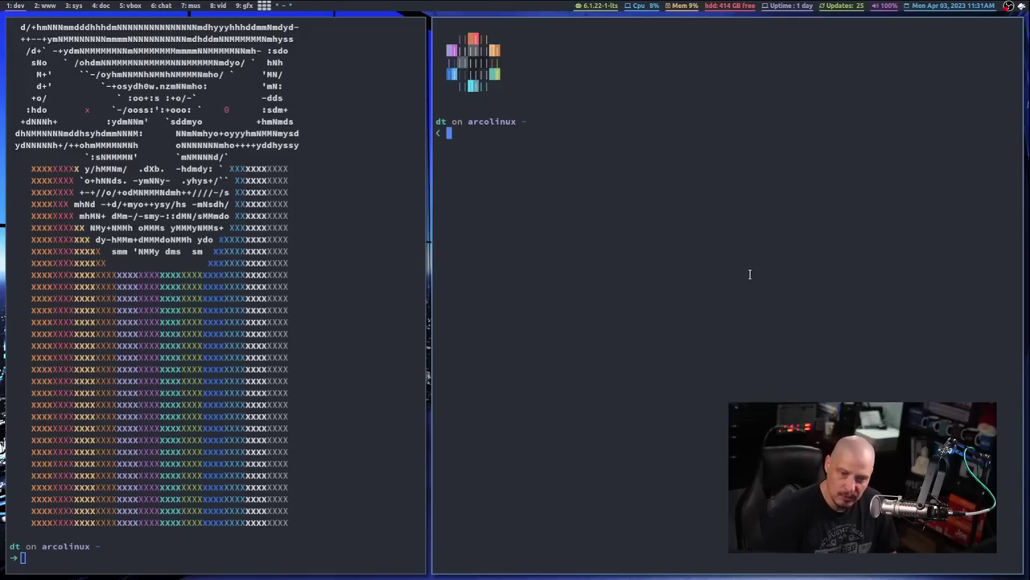
key(super+k)
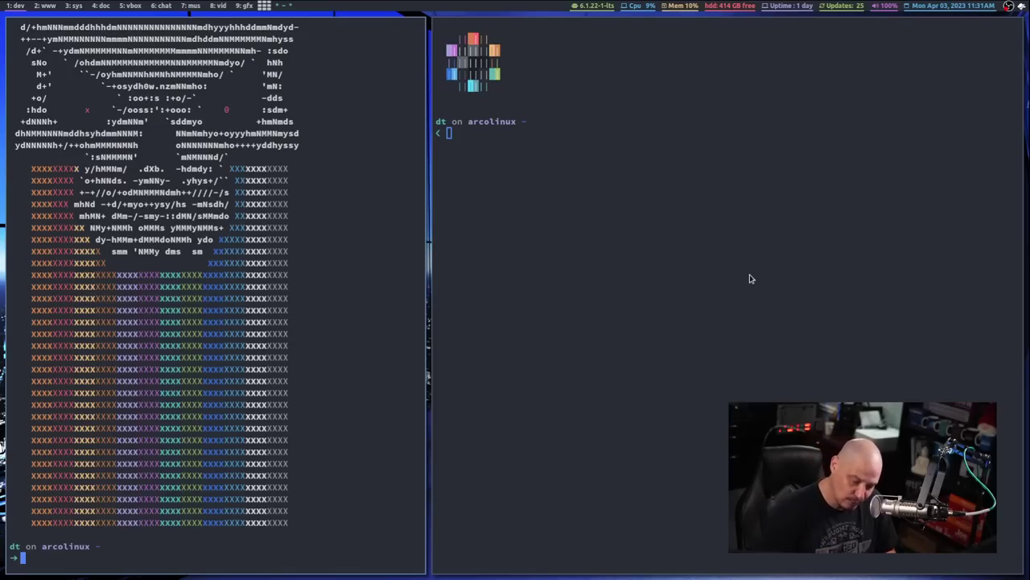
key(super+l)
key(super+l)
key(super+l)
key(super+l)
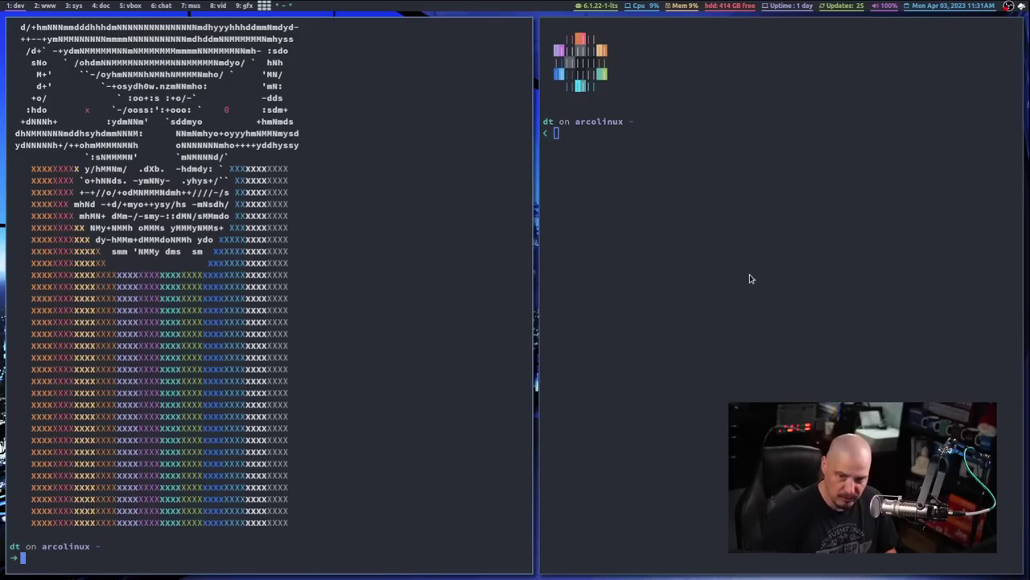
key(super+j)
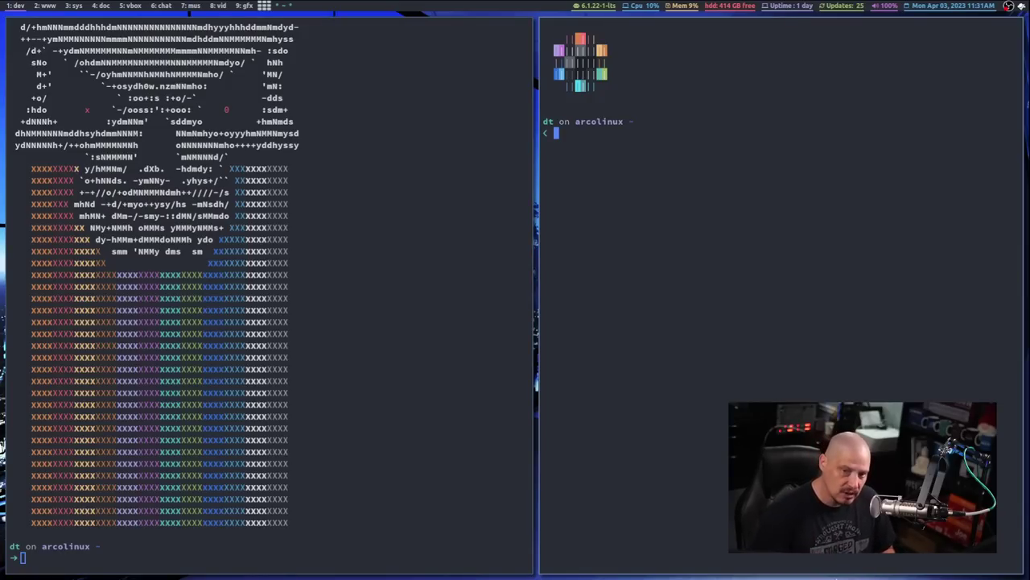
key(super+h)
key(super+h)
key(super+h)
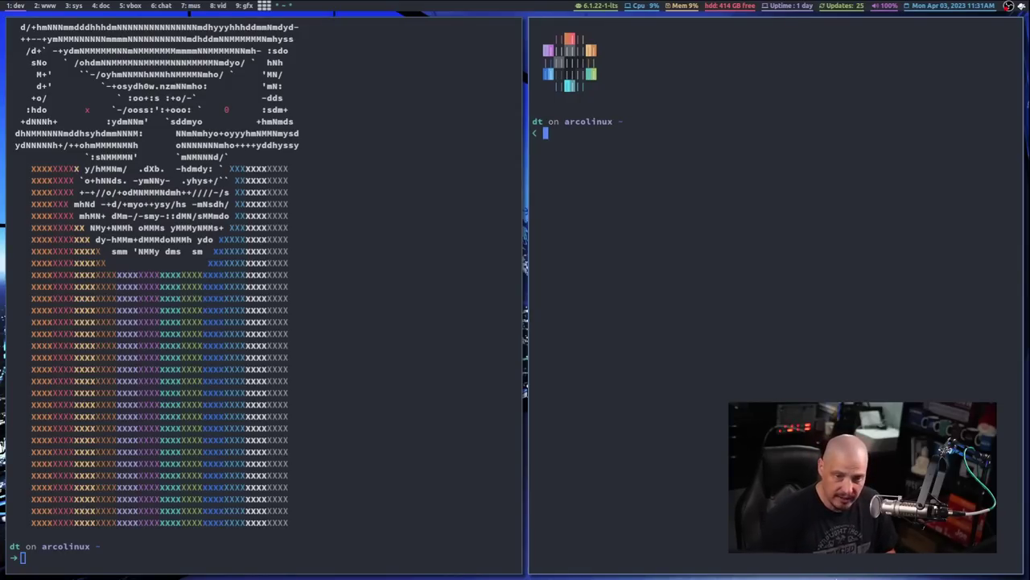
key(super+h)
key(super+h)
key(super+h)
key(super+h)
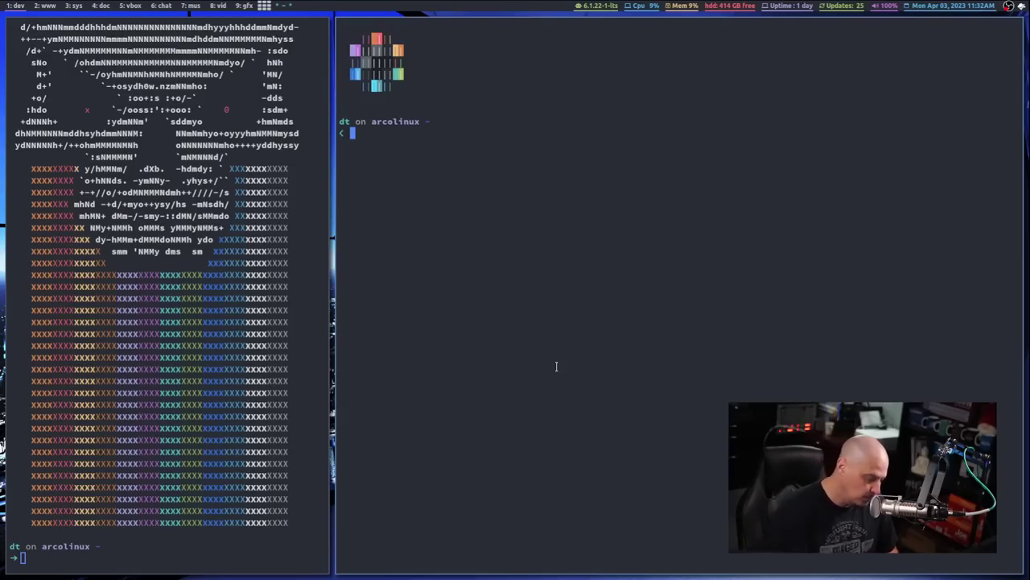
Close the right terminal, then open a new terminal beside the left one.
key(super+shift+c)
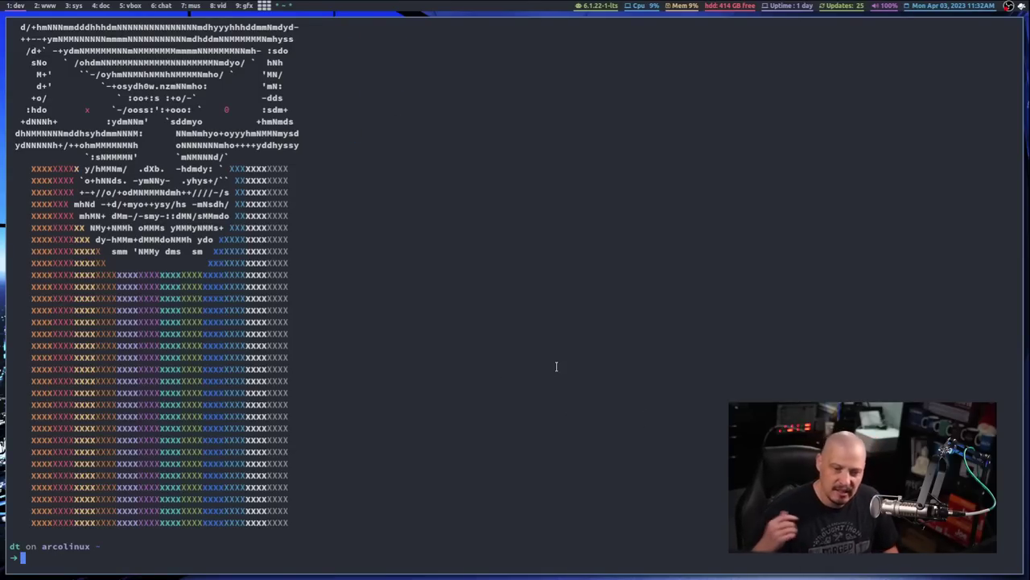
key(super+Return)
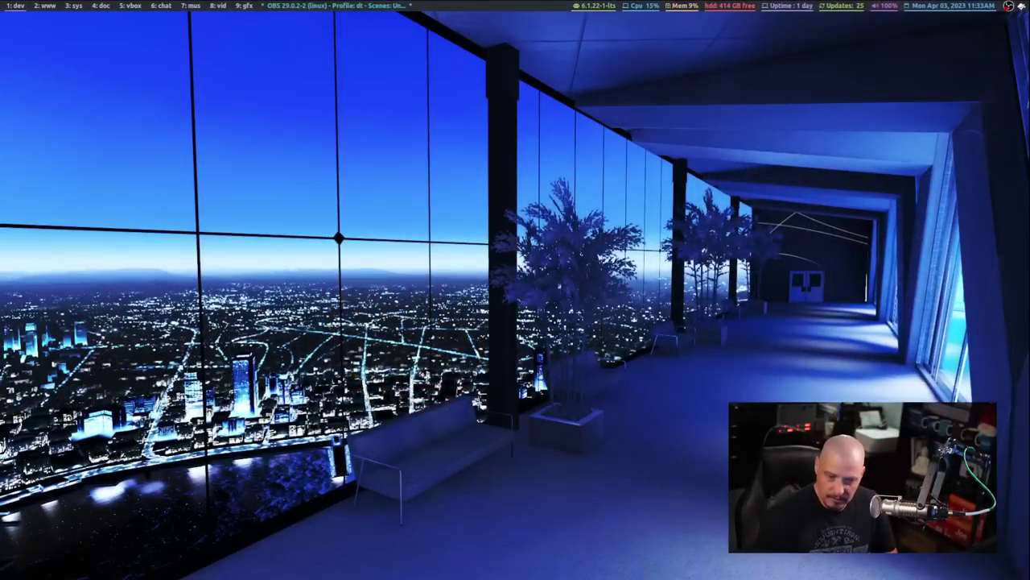
Open sxhkdrc with super+e, jump to its top and enlarge the text.
key(super+e)
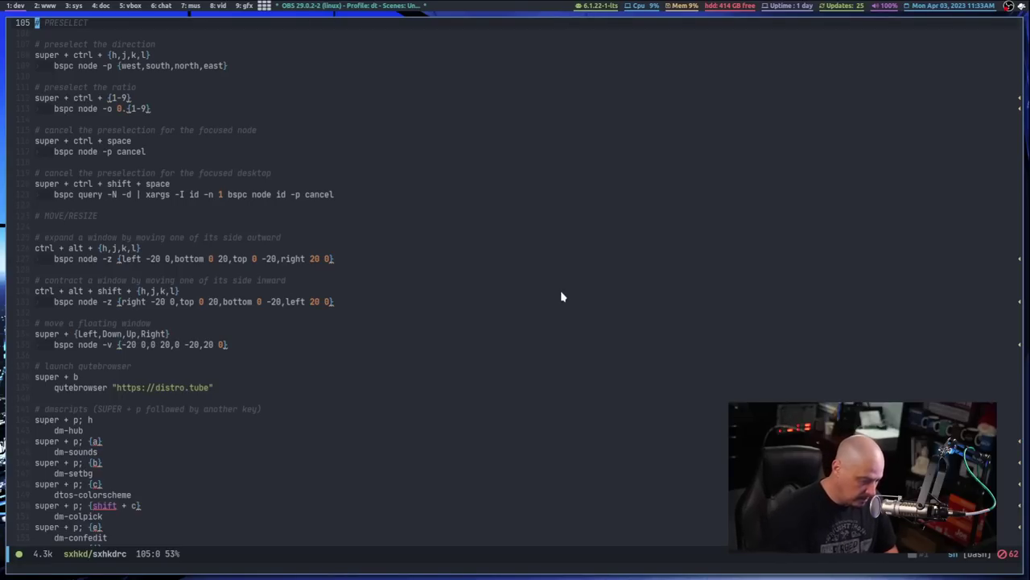
key(g)
key(g)
key(ctrl+equal)
key(ctrl+equal)
key(ctrl+equal)
key(ctrl+equal)
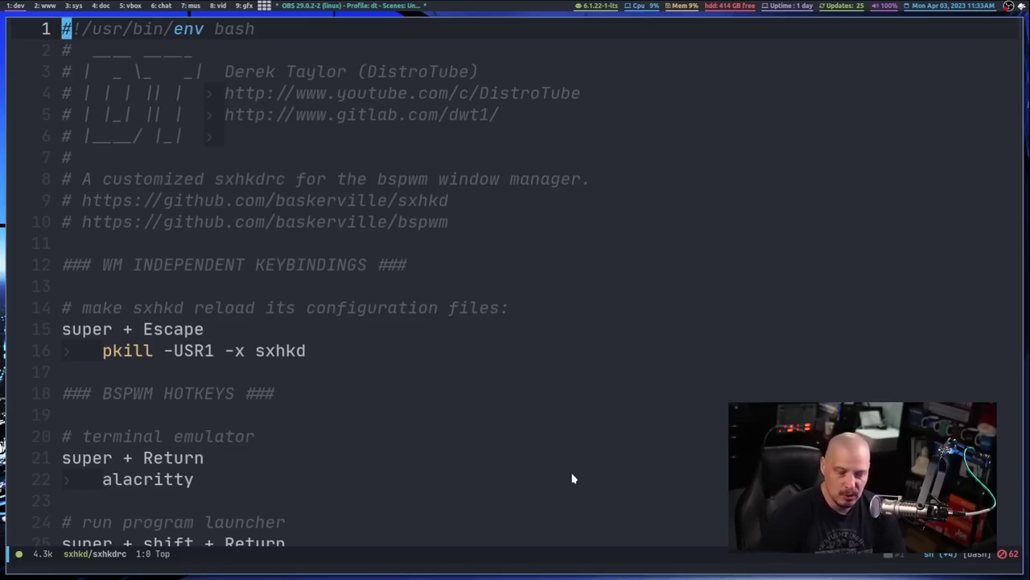
Split the editor vertically into two sxhkdrc panes and focus the right one.
key(ctrl+w)
key(v)
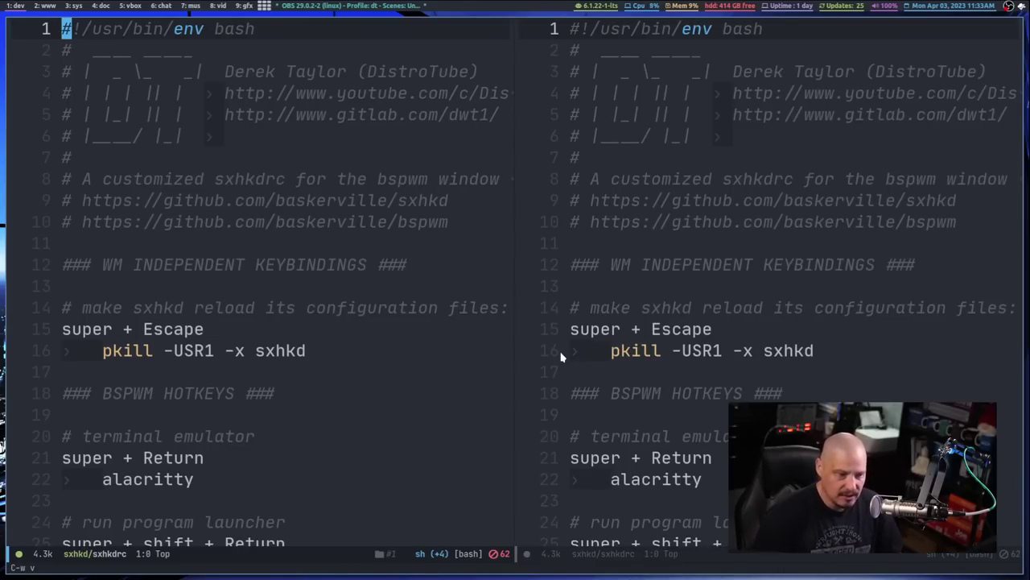
click(635, 328)
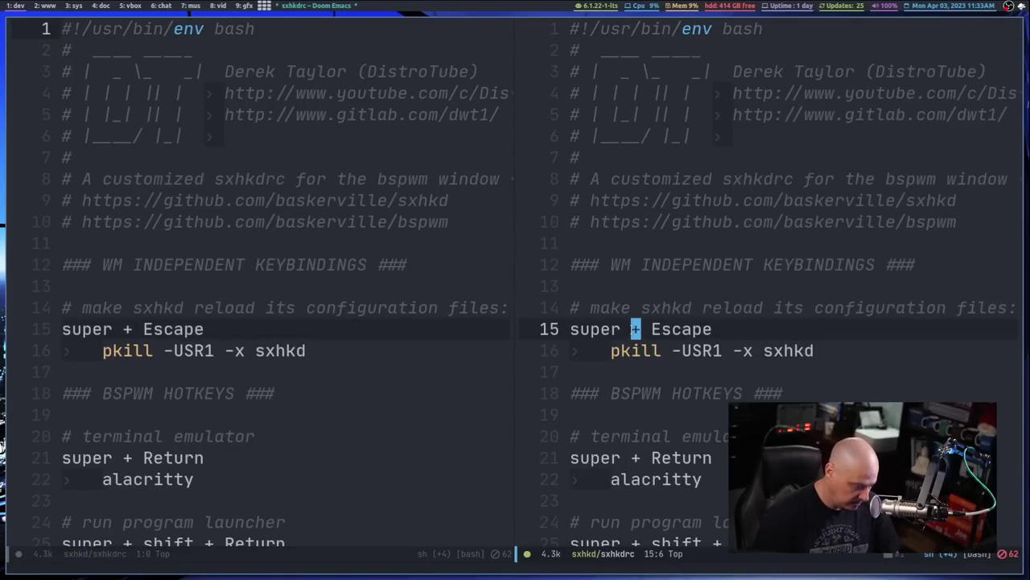
Open ~/.config/bspwm/bspwmrc in the right pane through find-file.
key(space)
key(period)
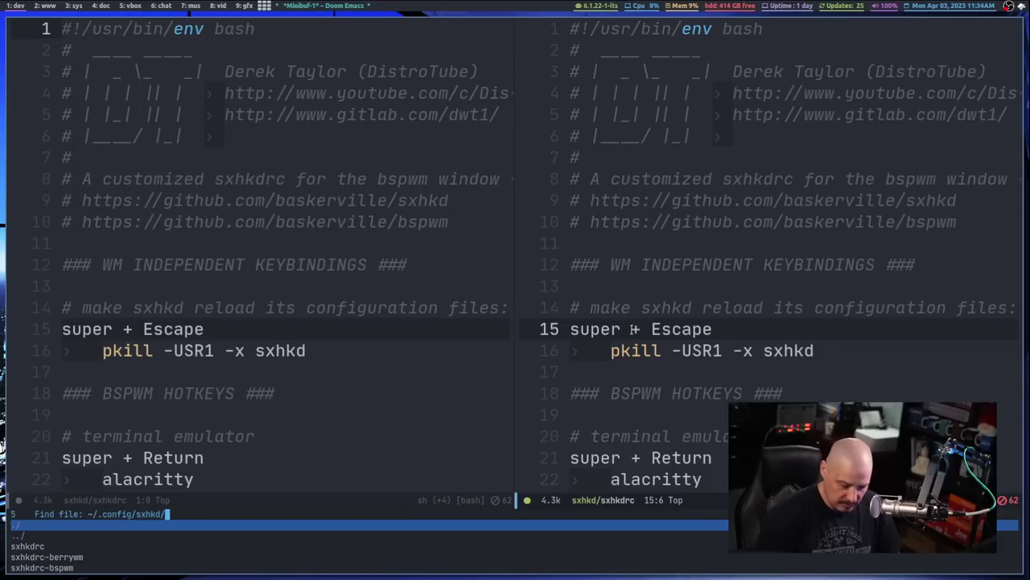
key(BackSpace)
text(bspwm)
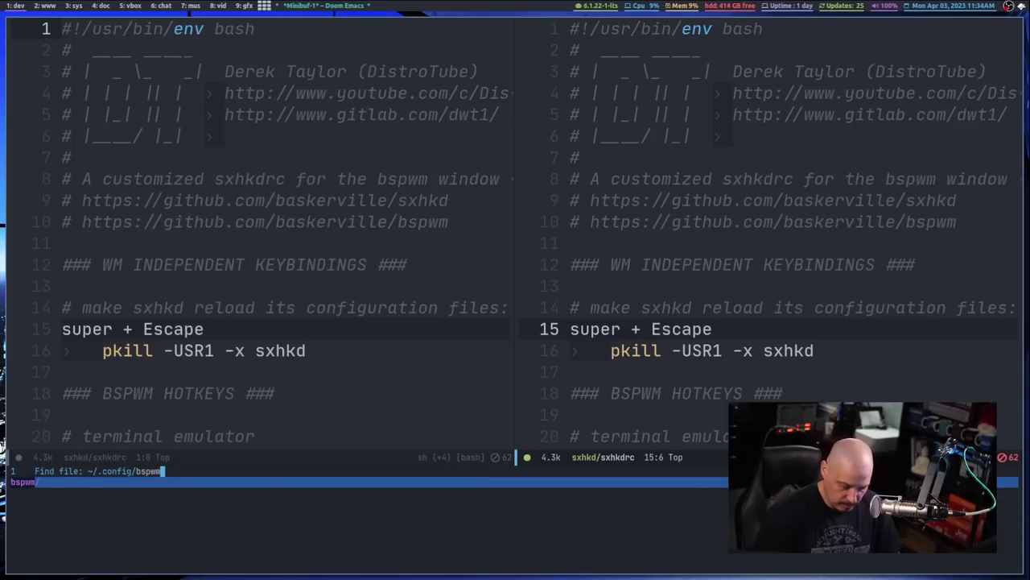
key(Return)
key(Down)
key(Return)
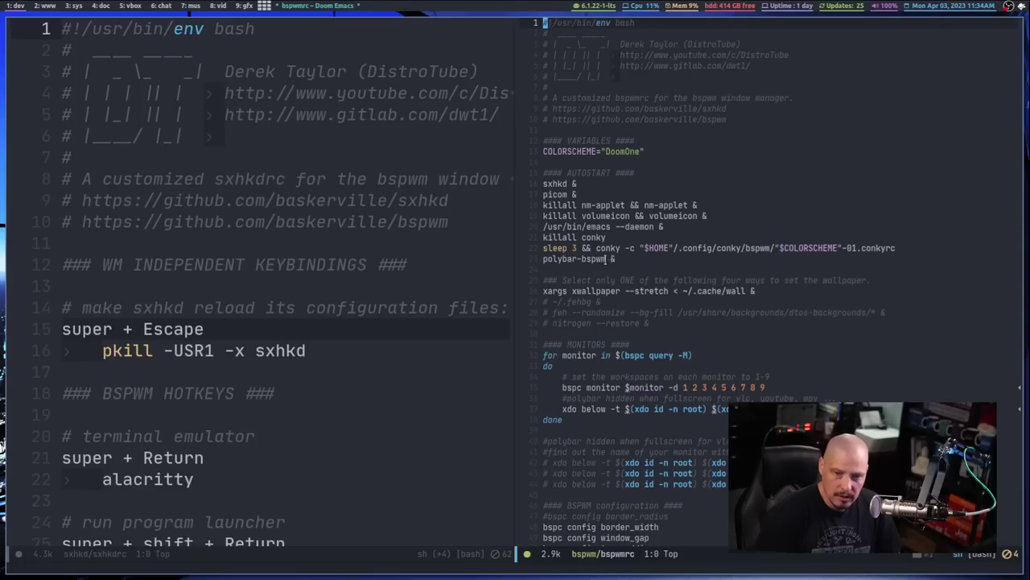
Highlight the AUTOSTART block and the monitor loop on lines 32–38 of bspwmrc.
scroll(730, 230, up, 3)
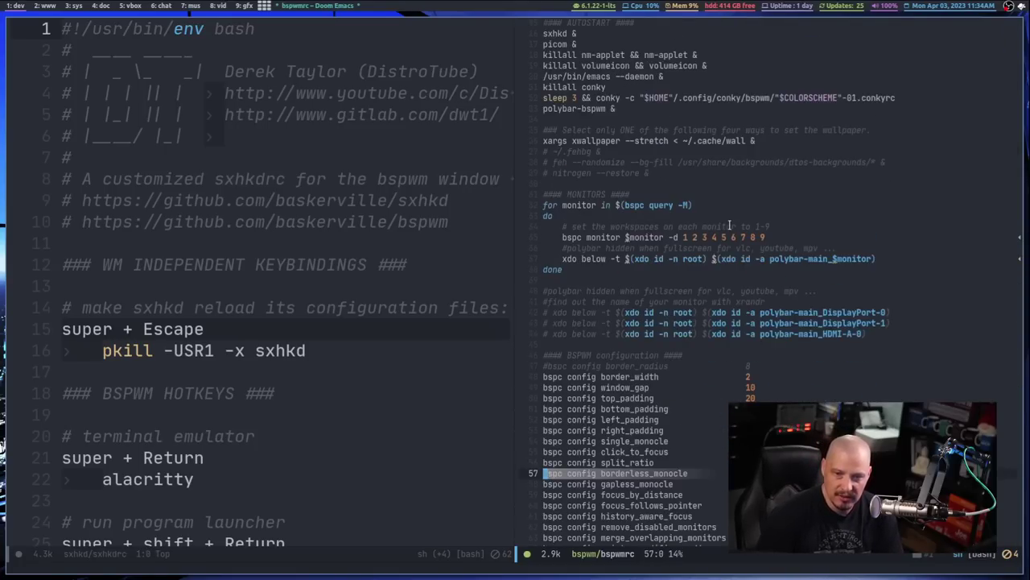
scroll(730, 227, up, 3)
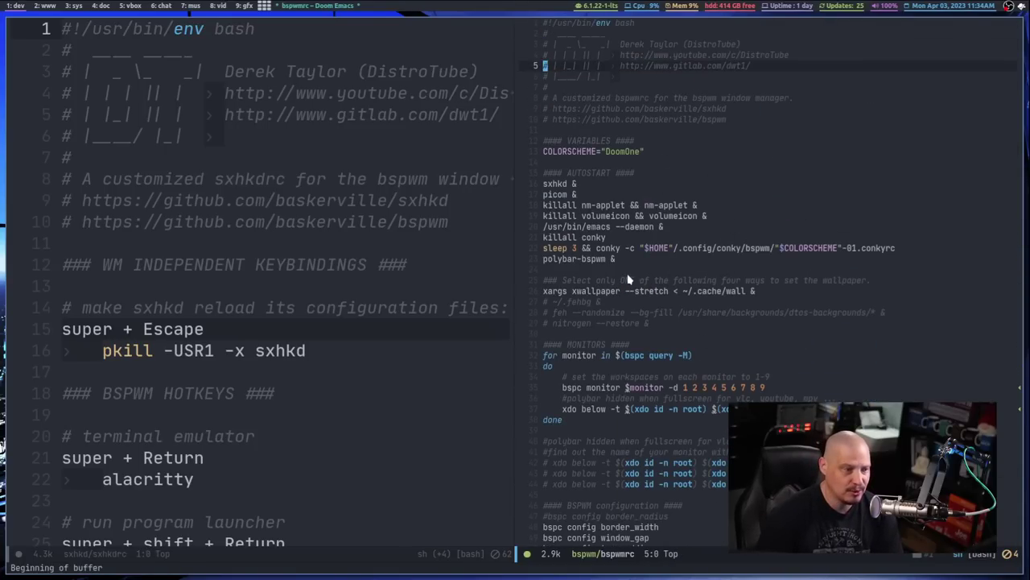
drag(657, 277, 552, 173)
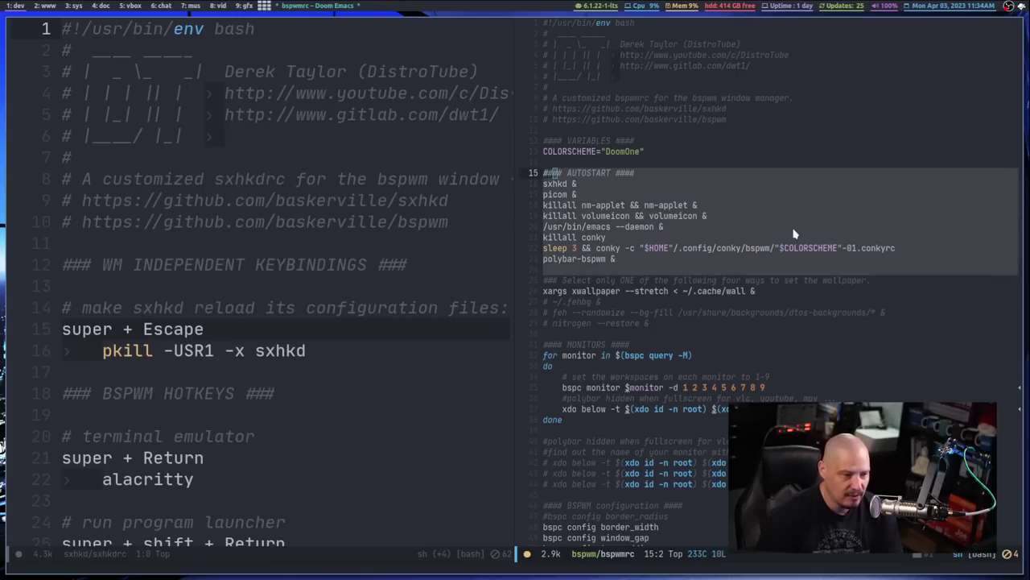
scroll(795, 267, down, 2)
scroll(795, 267, down, 2)
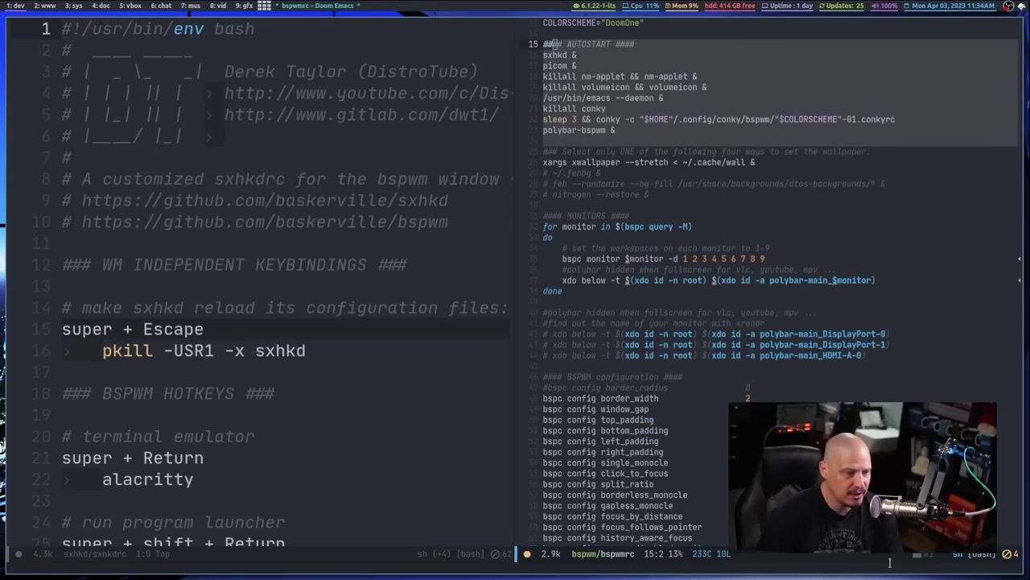
scroll(756, 323, down, 1)
drag(594, 279, 544, 204)
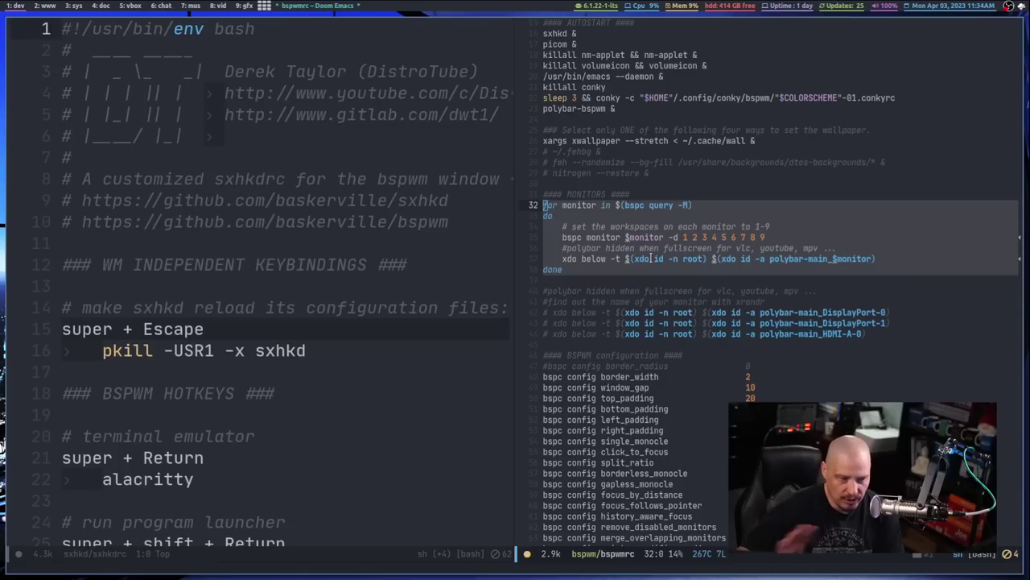
click(749, 409)
Scroll through the remaining bspc config settings in bspwmrc.
scroll(748, 409, down, 4)
scroll(773, 370, down, 3)
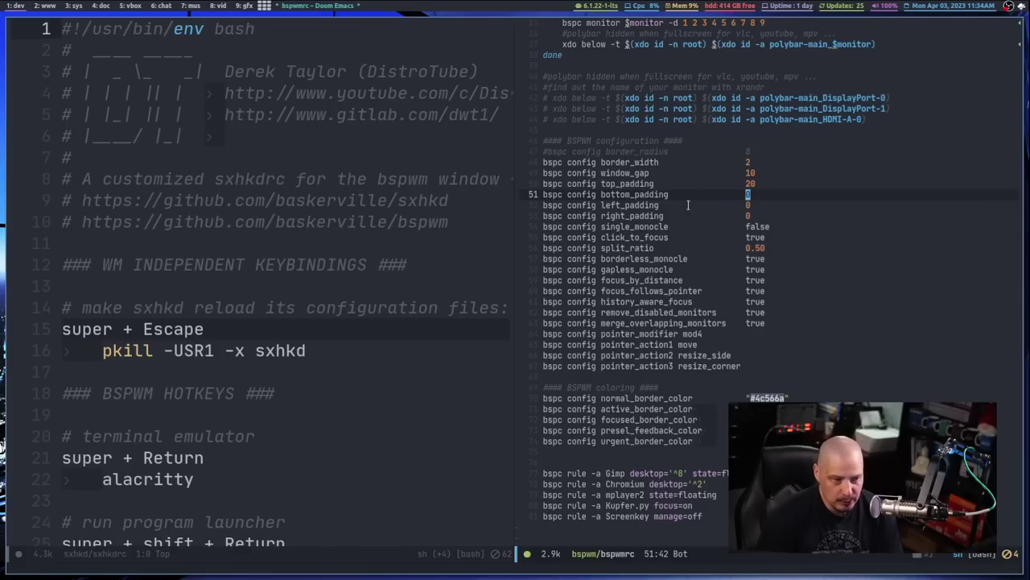
scroll(807, 380, down, 3)
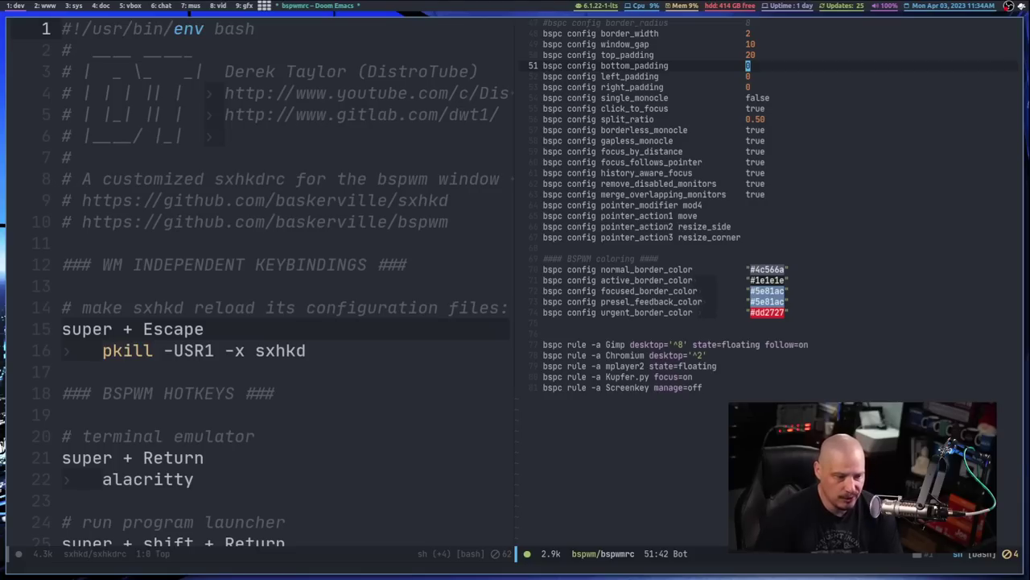
scroll(769, 282, up, 10)
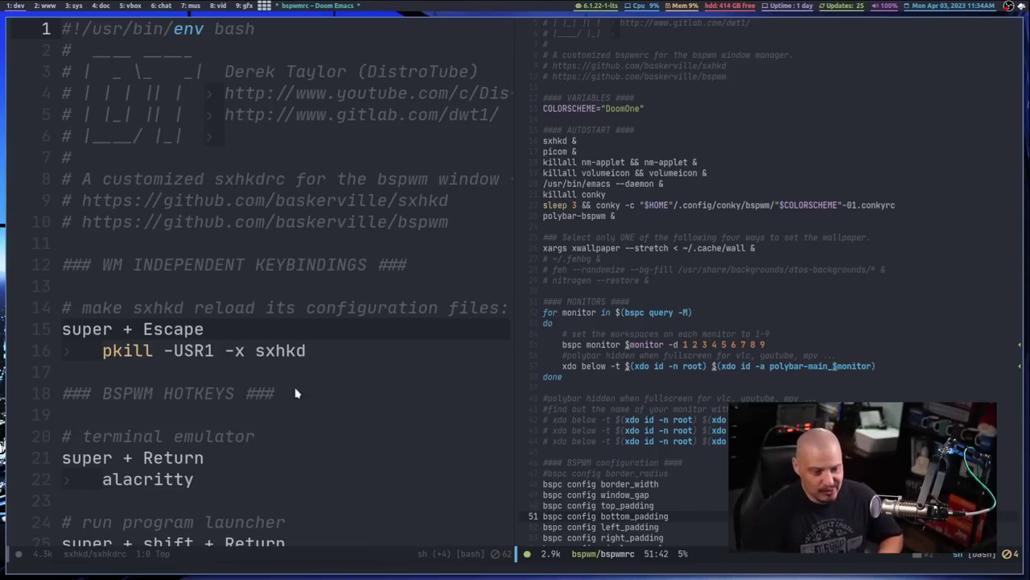
click(209, 199)
scroll(186, 200, down, 3)
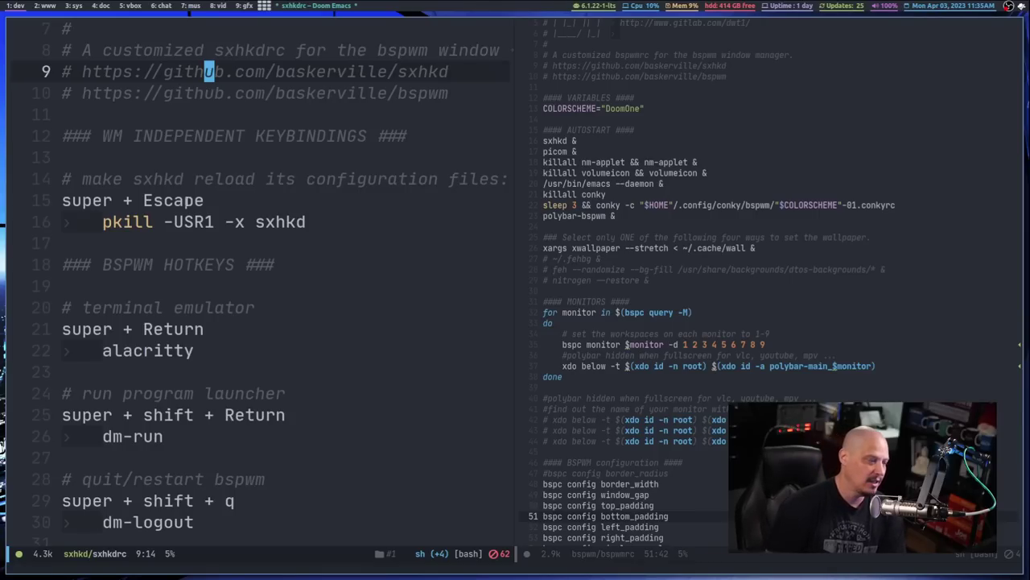
scroll(188, 200, up, 3)
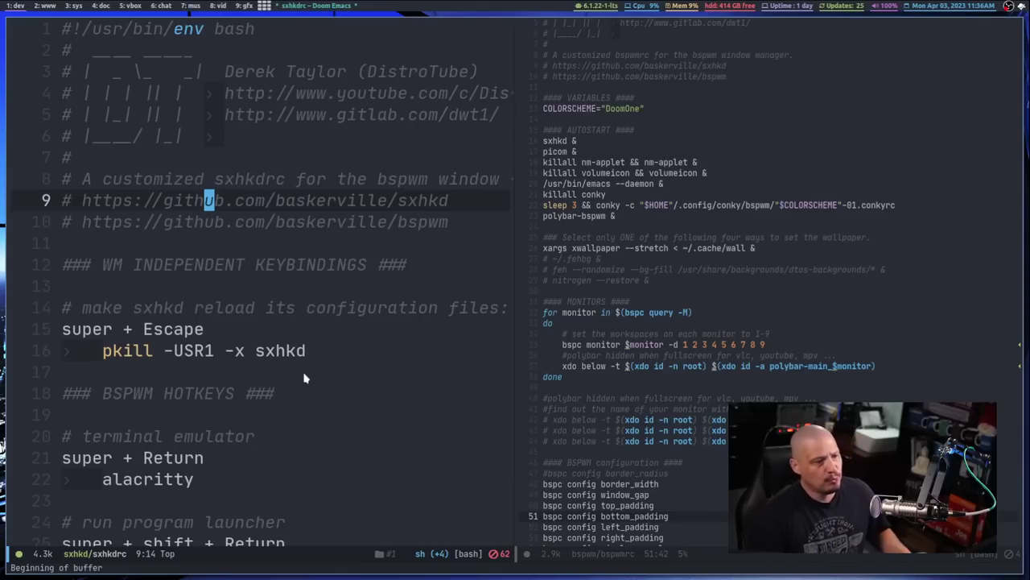
Highlight the word bspc on sxhkdrc line 34, then scroll back up.
scroll(587, 354, up, 2)
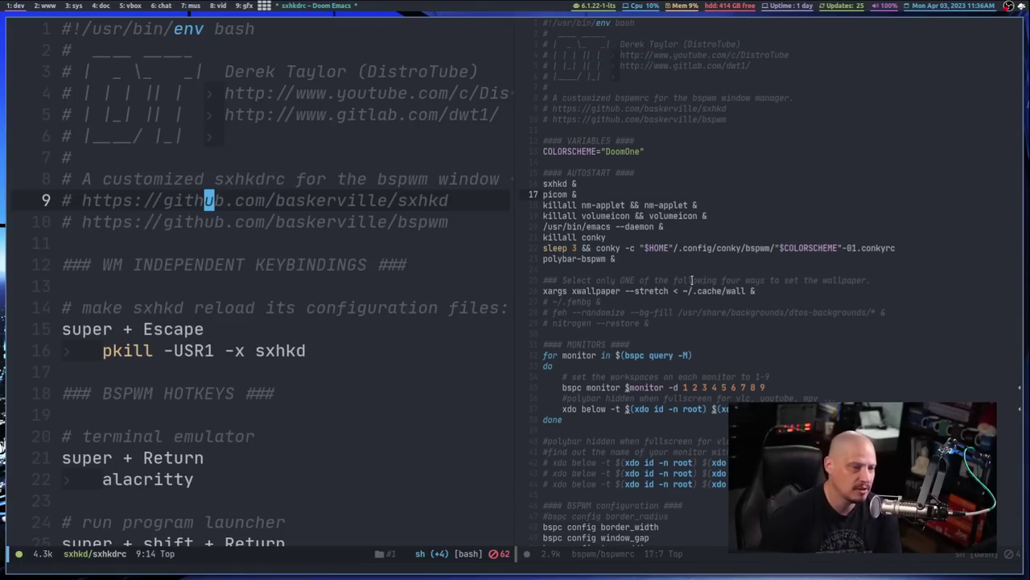
scroll(396, 268, down, 10)
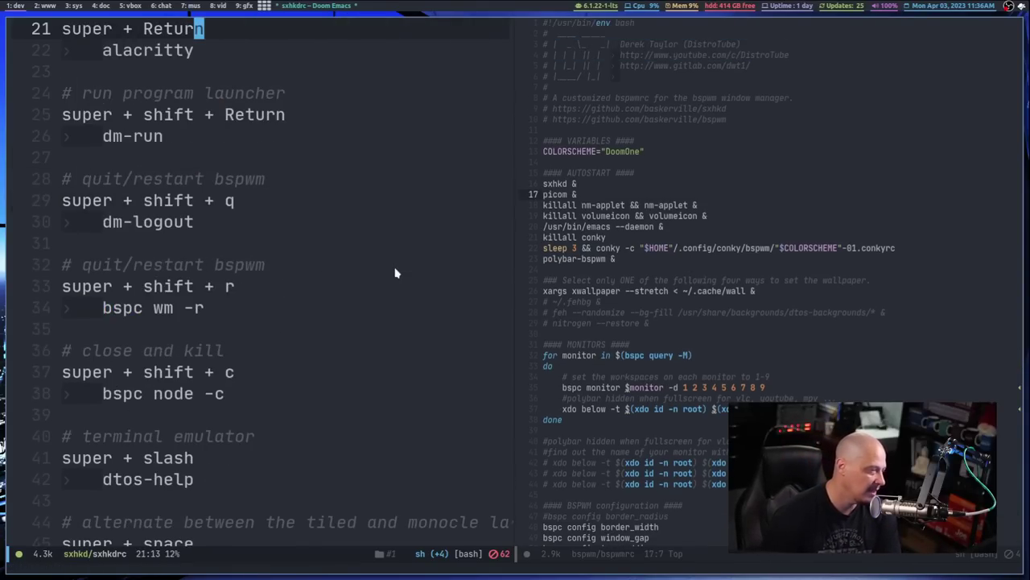
scroll(232, 264, down, 3)
drag(98, 179, 148, 179)
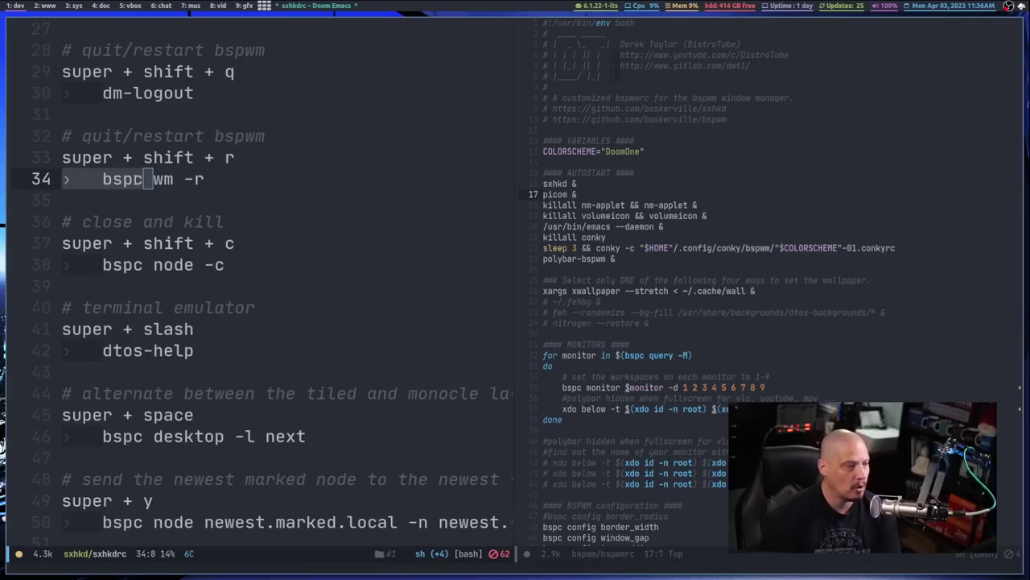
click(133, 179)
drag(103, 178, 148, 179)
click(155, 181)
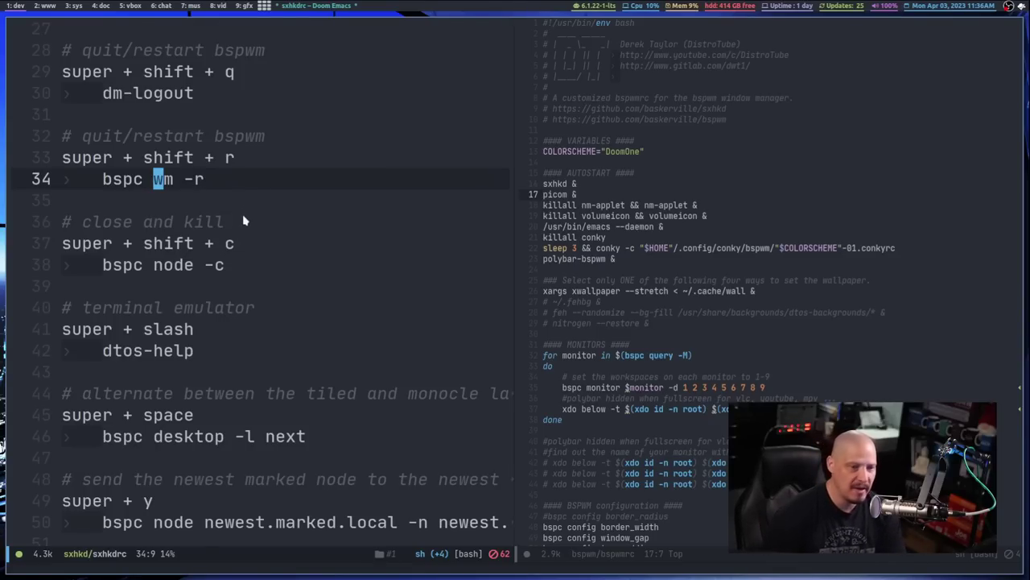
click(193, 203)
key(k)
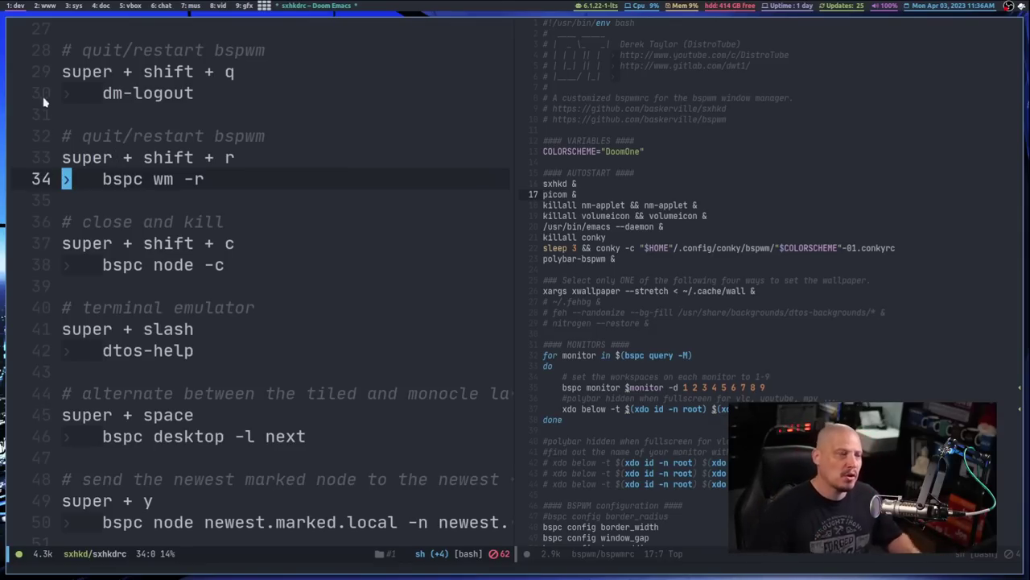
scroll(376, 137, up, 10)
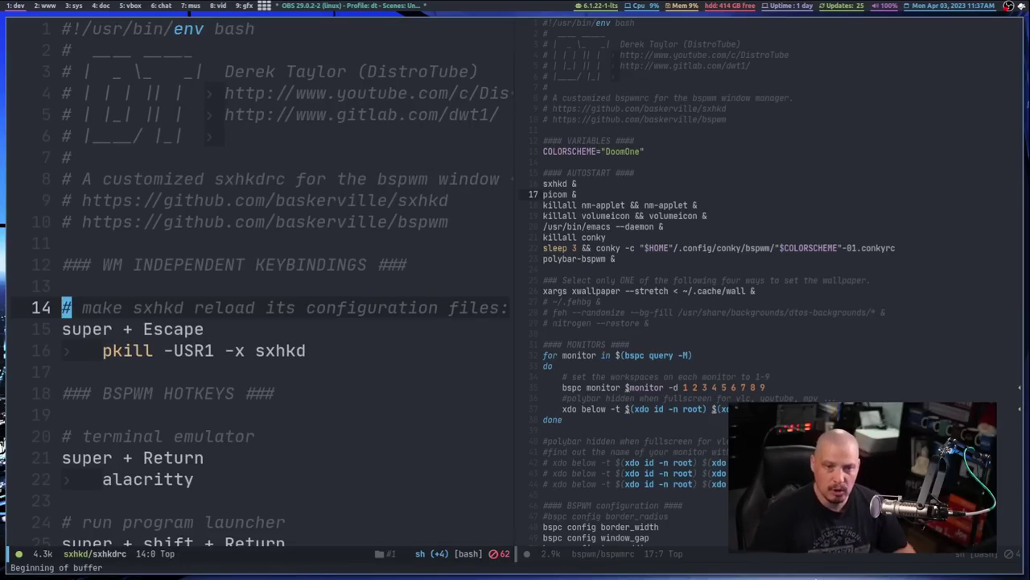
key(super+2)
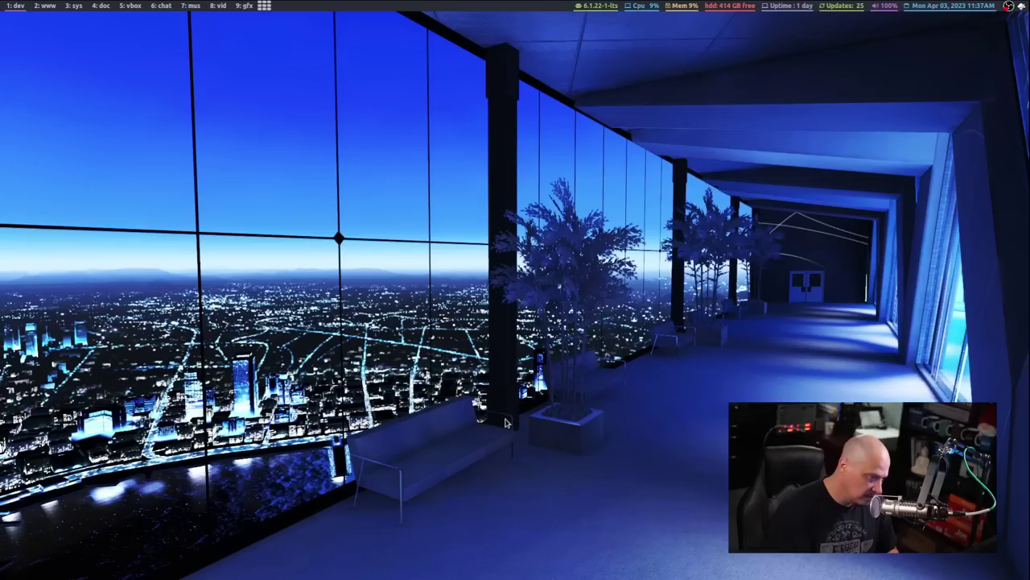